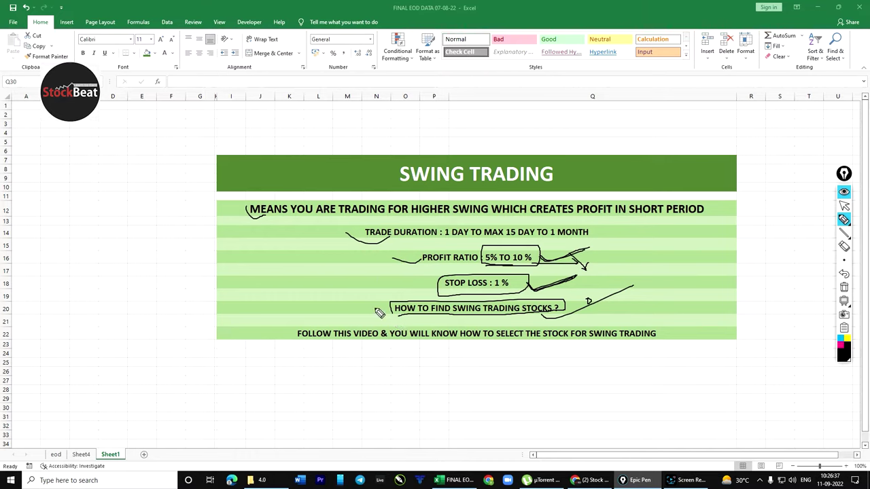
Step: Mark the "HOW TO FIND SWING TRADING STOCKS ?" and "FOLLOW THIS VIDEO" lines with pen ticks, then clear all annotations
{"action": "mouse_move", "coordinate": [374, 308]}
{"action": "left_mouse_down"}
{"action": "mouse_move", "coordinate": [424, 298]}
{"action": "mouse_move", "coordinate": [388, 308]}
{"action": "left_mouse_up"}
{"action": "left_click_drag", "start_coordinate": [664, 336], "coordinate": [709, 314]}
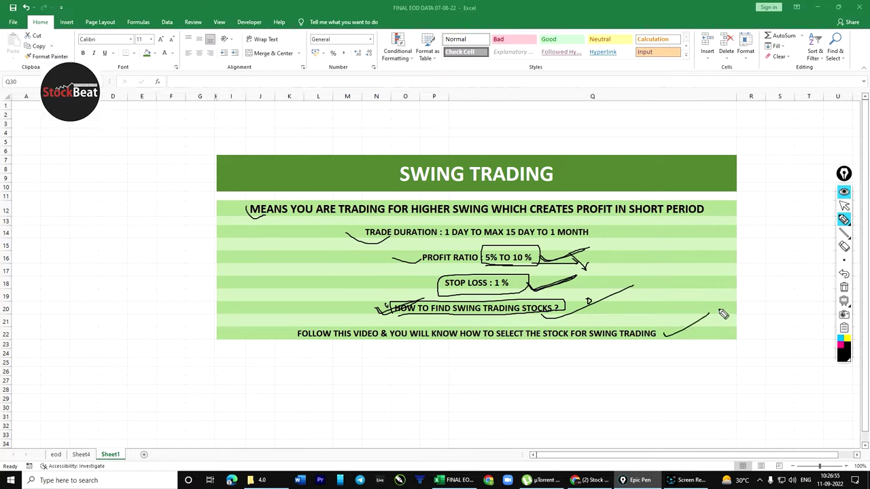
{"action": "mouse_move", "coordinate": [844, 222]}
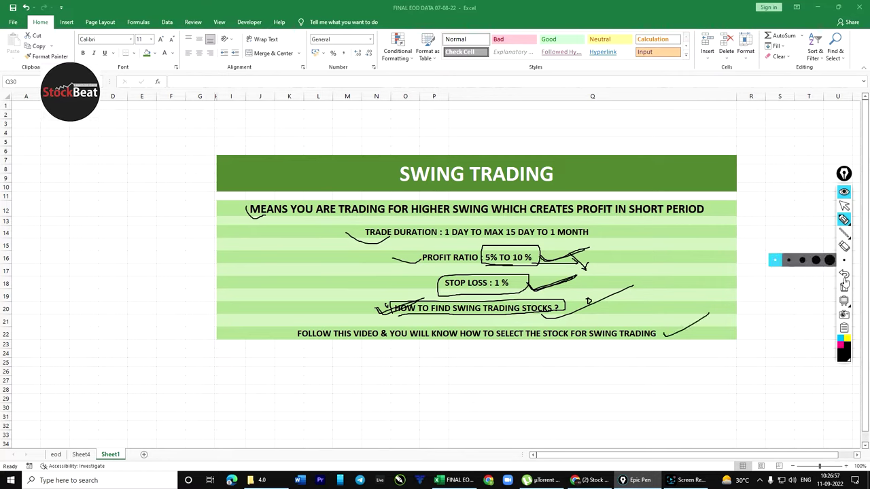
{"action": "left_click", "coordinate": [844, 286]}
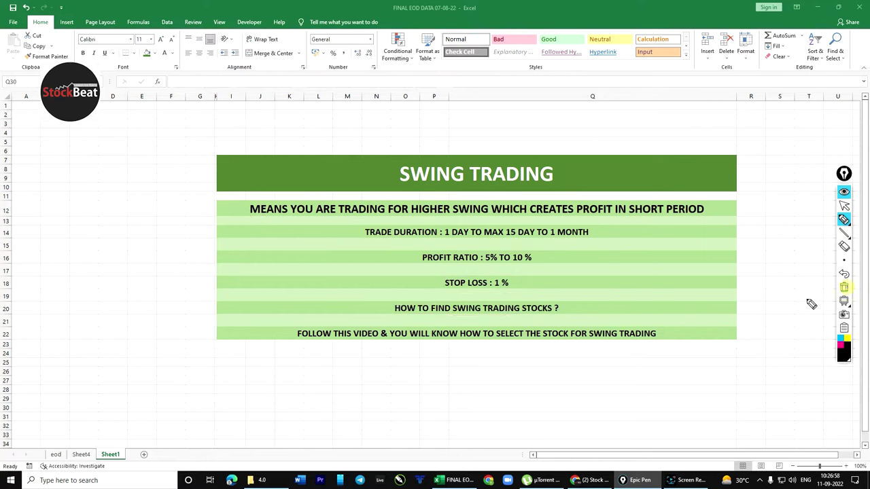
Step: Leave pen mode and show the top of the swing trading table on Sheet4
{"action": "left_click", "coordinate": [843, 205]}
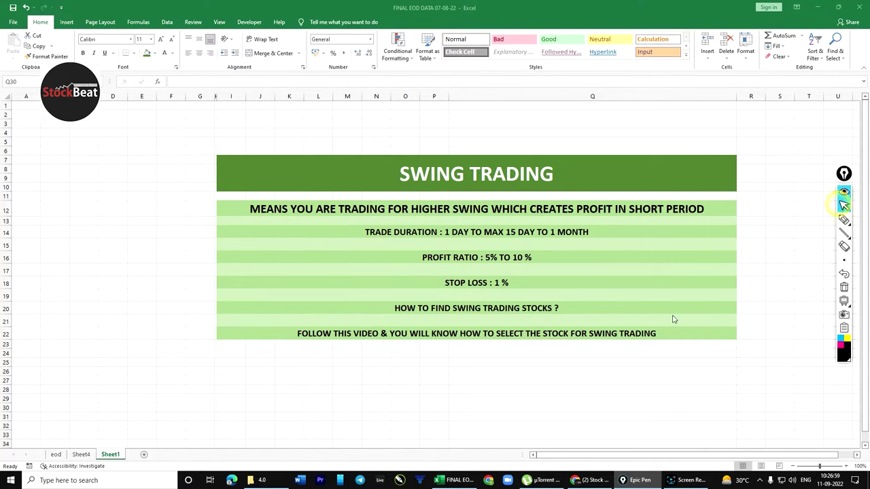
{"action": "left_click", "coordinate": [81, 454]}
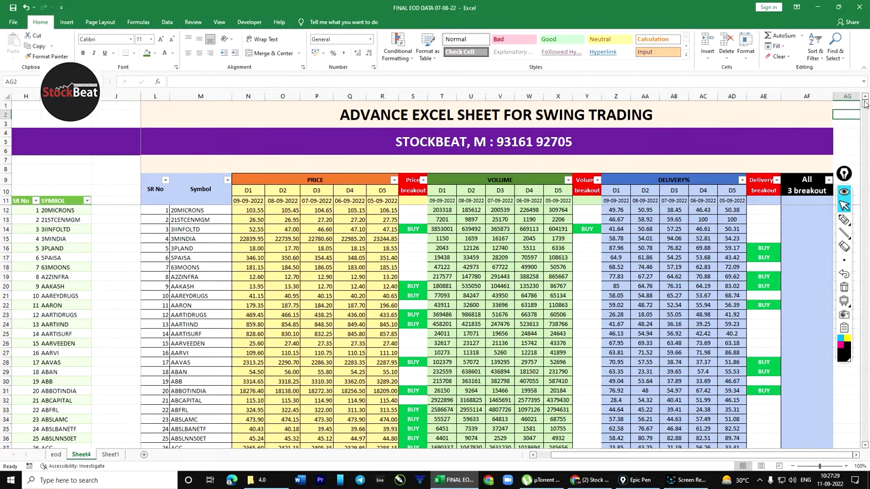
{"action": "mouse_move", "coordinate": [865, 102]}
{"action": "left_mouse_down"}
{"action": "mouse_move", "coordinate": [863, 440]}
{"action": "mouse_move", "coordinate": [858, 90]}
{"action": "left_mouse_up"}
Step: Mark the D1 to D5 dates under PRICE with the pen, circling 09-09-2022 and 08-09-2022, then clear the annotations
{"action": "left_click", "coordinate": [843, 219]}
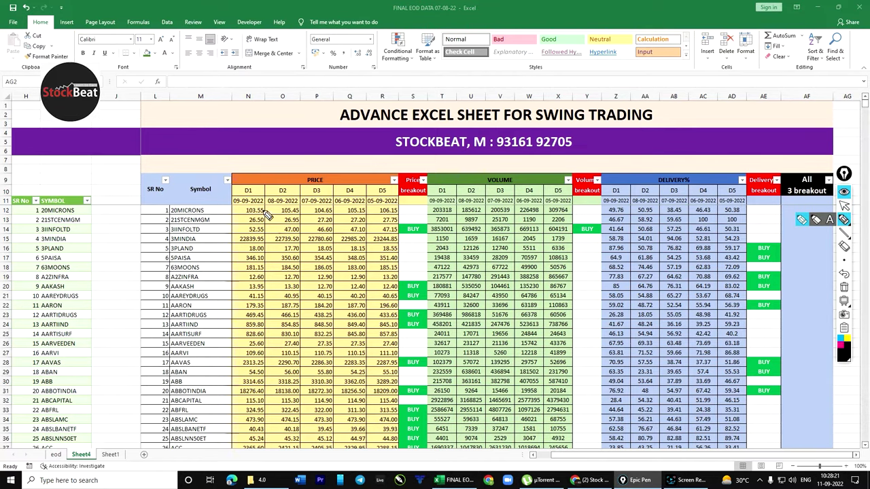
{"action": "mouse_move", "coordinate": [246, 208]}
{"action": "left_mouse_down"}
{"action": "mouse_move", "coordinate": [253, 195]}
{"action": "mouse_move", "coordinate": [244, 207]}
{"action": "mouse_move", "coordinate": [292, 194]}
{"action": "mouse_move", "coordinate": [296, 208]}
{"action": "mouse_move", "coordinate": [392, 205]}
{"action": "mouse_move", "coordinate": [385, 207]}
{"action": "left_mouse_up"}
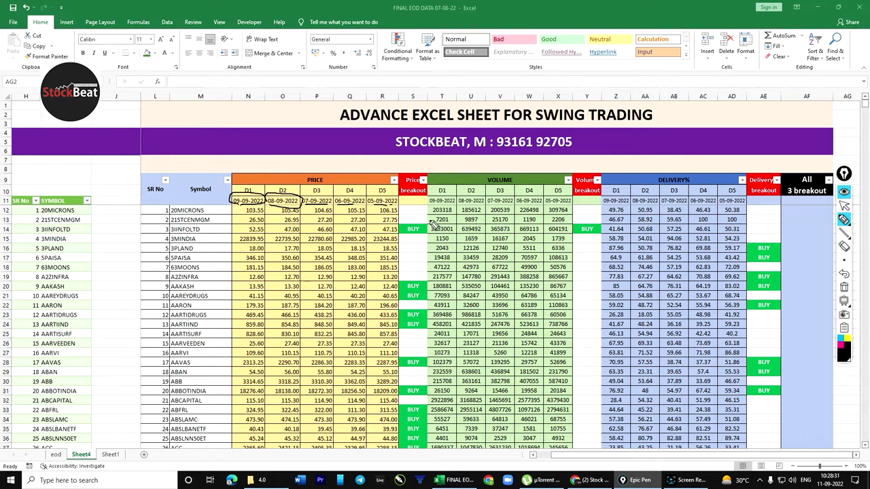
{"action": "mouse_move", "coordinate": [844, 262]}
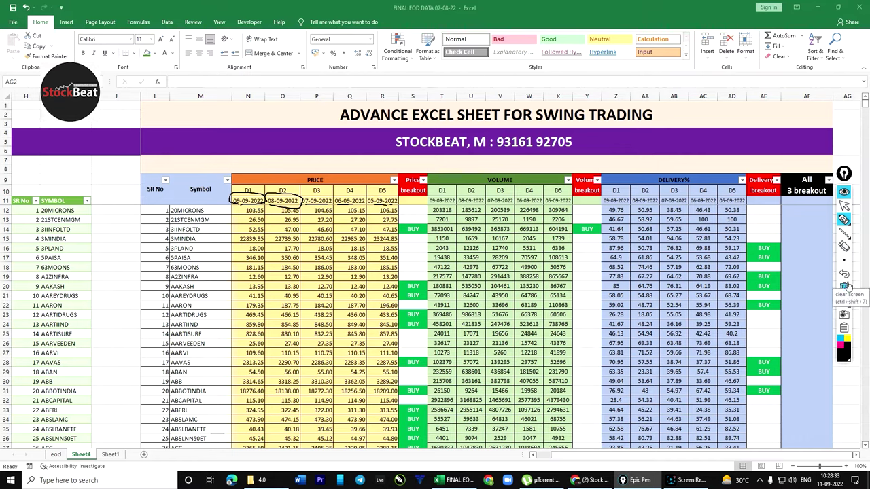
{"action": "left_click", "coordinate": [844, 287]}
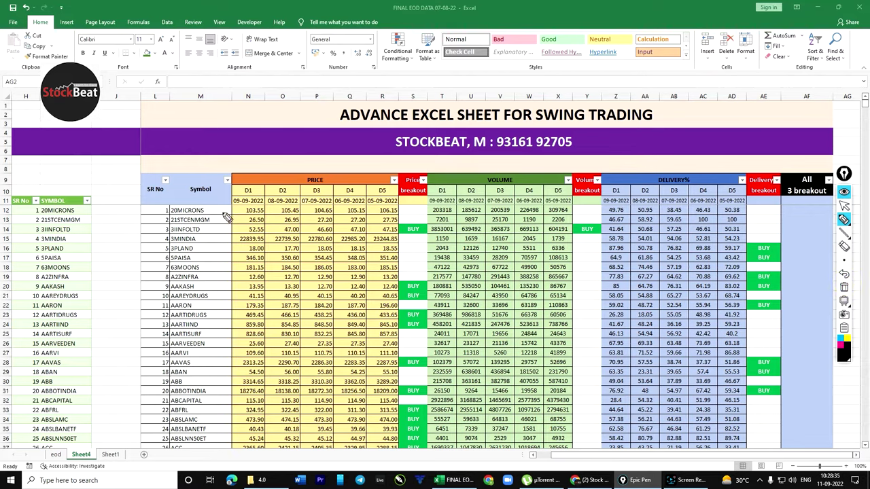
Step: Underline the five daily prices of 20MICRONS with the pen, then clear the annotations
{"action": "left_click_drag", "start_coordinate": [246, 213], "coordinate": [260, 213]}
{"action": "left_click_drag", "start_coordinate": [281, 213], "coordinate": [391, 218]}
{"action": "left_click", "coordinate": [844, 287]}
Step: Circle the Price breakout header, mark D1 against D2 to D5, tick the 3IINFOLTD price BUY signal, then clear the annotations
{"action": "mouse_move", "coordinate": [416, 198]}
{"action": "left_mouse_down"}
{"action": "mouse_move", "coordinate": [438, 178]}
{"action": "mouse_move", "coordinate": [386, 176]}
{"action": "mouse_move", "coordinate": [416, 201]}
{"action": "left_mouse_up"}
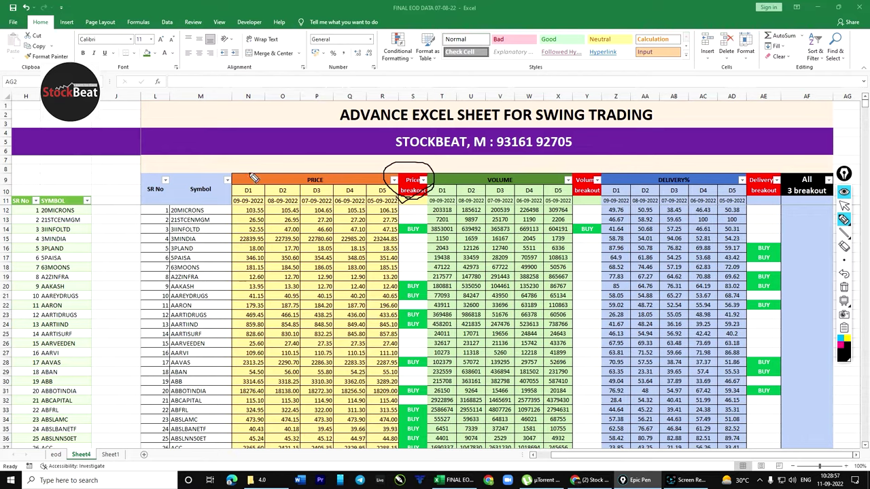
{"action": "mouse_move", "coordinate": [249, 173]}
{"action": "left_mouse_down"}
{"action": "mouse_move", "coordinate": [248, 191]}
{"action": "mouse_move", "coordinate": [251, 183]}
{"action": "mouse_move", "coordinate": [246, 188]}
{"action": "mouse_move", "coordinate": [374, 188]}
{"action": "mouse_move", "coordinate": [398, 221]}
{"action": "mouse_move", "coordinate": [273, 212]}
{"action": "mouse_move", "coordinate": [270, 188]}
{"action": "left_mouse_up"}
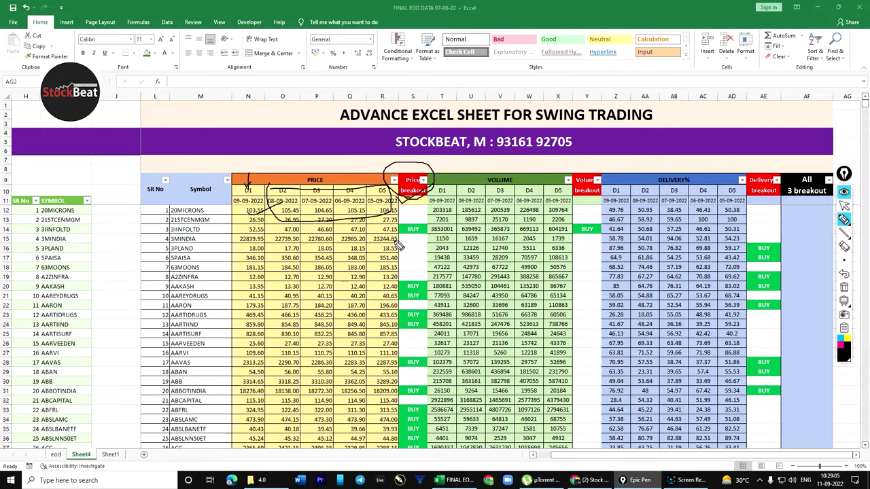
{"action": "mouse_move", "coordinate": [400, 230]}
{"action": "left_mouse_down"}
{"action": "mouse_move", "coordinate": [405, 239]}
{"action": "mouse_move", "coordinate": [427, 231]}
{"action": "left_mouse_up"}
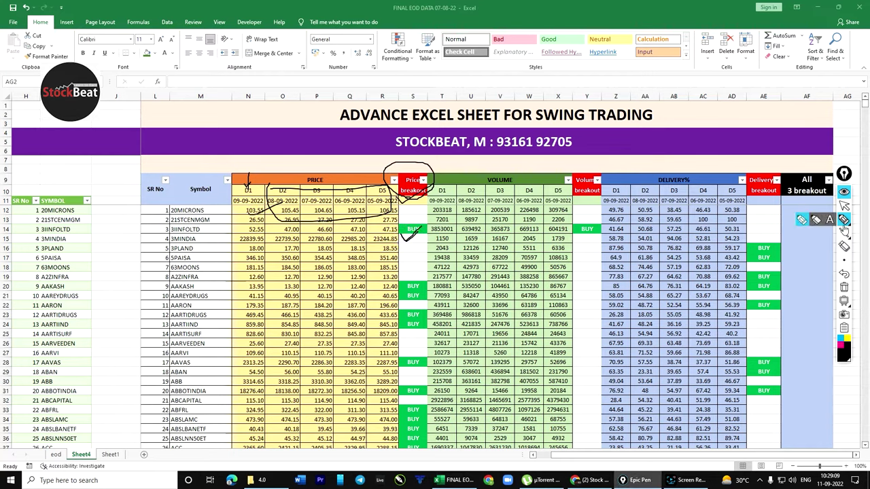
{"action": "left_click", "coordinate": [844, 287]}
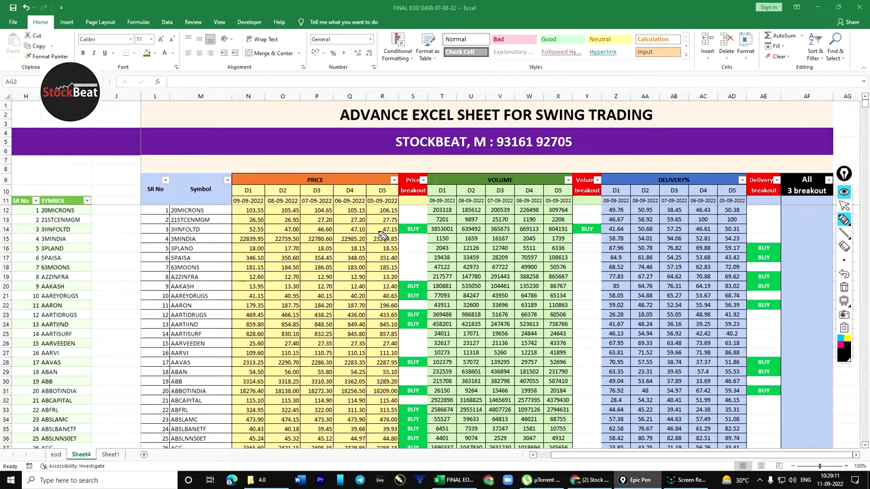
Step: Circle the 3IINFOLTD D1 price, outline the D2 to D5 prices and mark the price BUY cell, then clear the annotations
{"action": "mouse_move", "coordinate": [382, 231]}
{"action": "left_mouse_down"}
{"action": "mouse_move", "coordinate": [251, 235]}
{"action": "mouse_move", "coordinate": [261, 219]}
{"action": "mouse_move", "coordinate": [260, 238]}
{"action": "left_mouse_up"}
{"action": "mouse_move", "coordinate": [270, 186]}
{"action": "left_mouse_down"}
{"action": "mouse_move", "coordinate": [395, 187]}
{"action": "mouse_move", "coordinate": [400, 235]}
{"action": "mouse_move", "coordinate": [282, 250]}
{"action": "mouse_move", "coordinate": [269, 186]}
{"action": "left_mouse_up"}
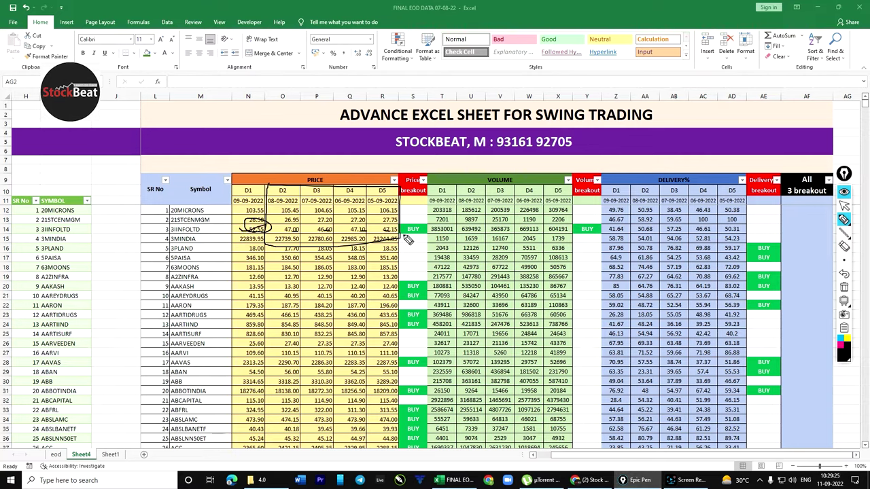
{"action": "mouse_move", "coordinate": [403, 229]}
{"action": "left_mouse_down"}
{"action": "mouse_move", "coordinate": [409, 238]}
{"action": "mouse_move", "coordinate": [426, 227]}
{"action": "mouse_move", "coordinate": [411, 240]}
{"action": "mouse_move", "coordinate": [403, 227]}
{"action": "left_mouse_up"}
{"action": "left_click", "coordinate": [844, 288]}
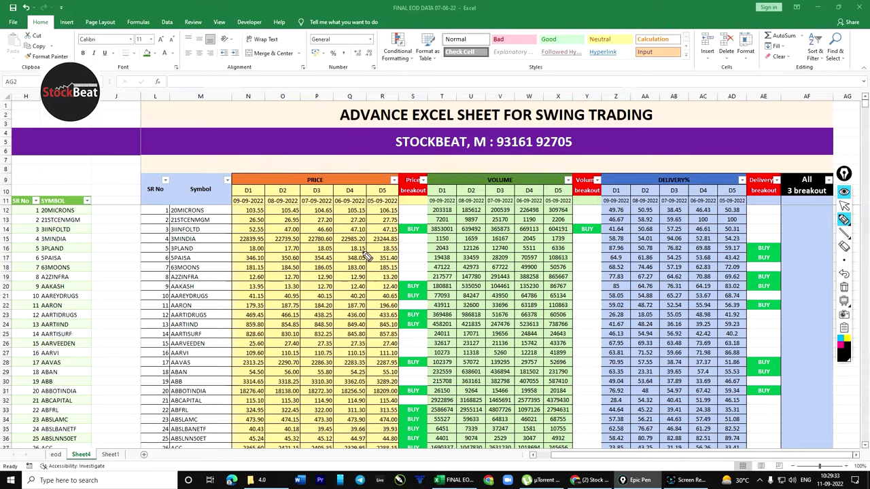
Step: Circle the Price breakout header with an upward arrow above it, then clear the annotations
{"action": "mouse_move", "coordinate": [850, 232]}
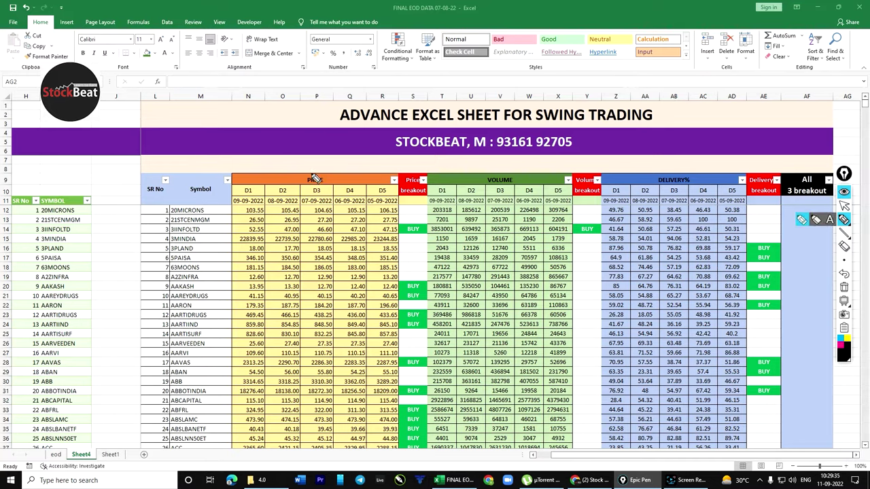
{"action": "mouse_move", "coordinate": [409, 161]}
{"action": "left_mouse_down"}
{"action": "mouse_move", "coordinate": [450, 200]}
{"action": "mouse_move", "coordinate": [394, 174]}
{"action": "mouse_move", "coordinate": [417, 161]}
{"action": "left_mouse_up"}
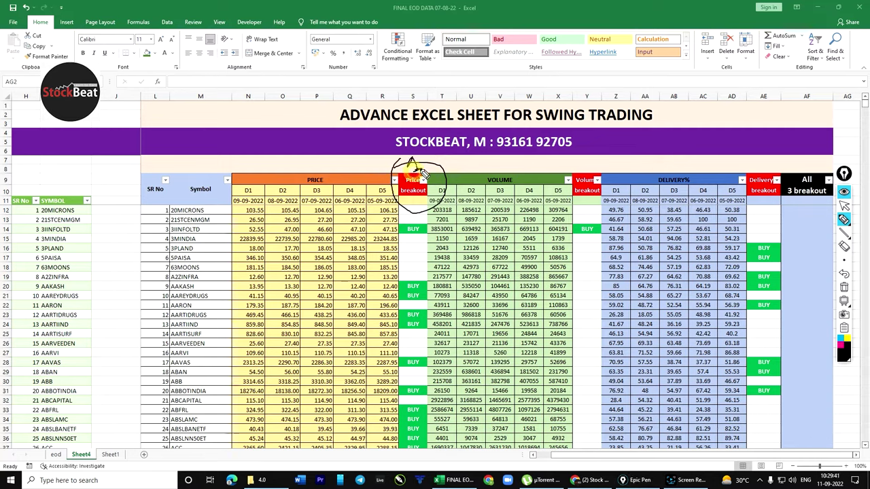
{"action": "left_click", "coordinate": [842, 289]}
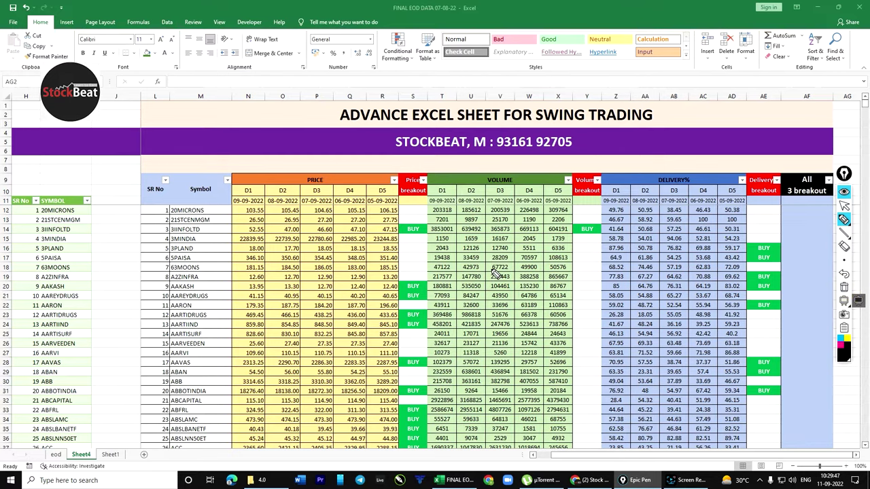
Step: Circle the VOLUME header and outline its D1 to D5 column headings with the pen
{"action": "mouse_move", "coordinate": [482, 179]}
{"action": "left_mouse_down"}
{"action": "mouse_move", "coordinate": [499, 171]}
{"action": "mouse_move", "coordinate": [517, 192]}
{"action": "mouse_move", "coordinate": [480, 181]}
{"action": "left_mouse_up"}
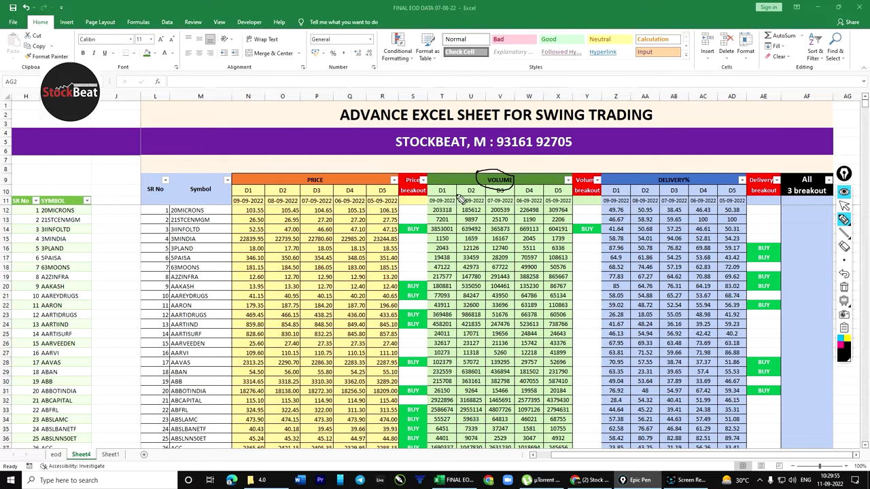
{"action": "left_click_drag", "start_coordinate": [441, 198], "coordinate": [538, 196]}
{"action": "left_click_drag", "start_coordinate": [564, 191], "coordinate": [426, 192]}
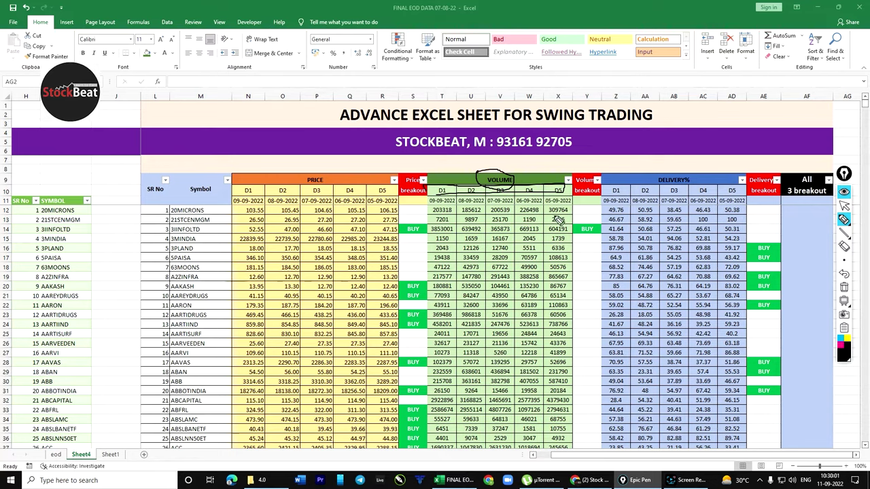
Step: Underline the 20MICRONS volumes and box its empty breakout cell, then mark the 3IINFOLTD row, its D1 volume and volume BUY cell
{"action": "mouse_move", "coordinate": [550, 212]}
{"action": "left_mouse_down"}
{"action": "mouse_move", "coordinate": [560, 212]}
{"action": "mouse_move", "coordinate": [531, 212]}
{"action": "mouse_move", "coordinate": [539, 211]}
{"action": "left_mouse_up"}
{"action": "mouse_move", "coordinate": [587, 209]}
{"action": "left_mouse_down"}
{"action": "mouse_move", "coordinate": [575, 204]}
{"action": "mouse_move", "coordinate": [586, 216]}
{"action": "mouse_move", "coordinate": [578, 205]}
{"action": "left_mouse_up"}
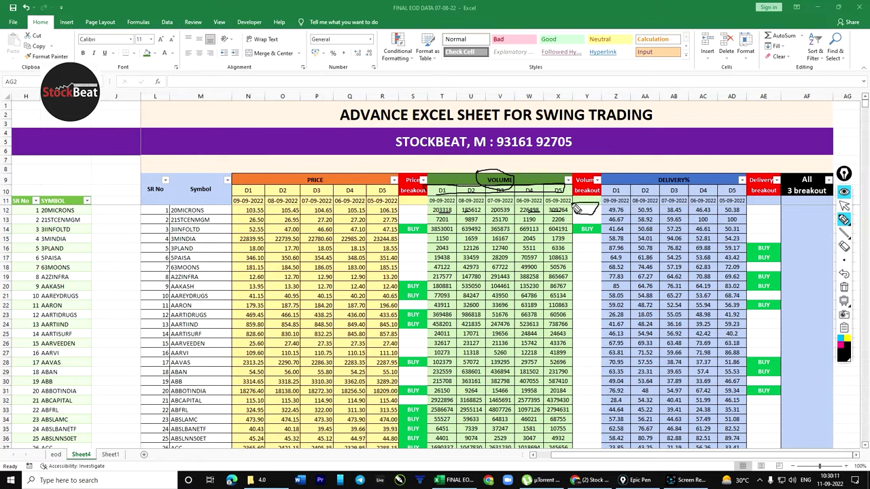
{"action": "mouse_move", "coordinate": [171, 229]}
{"action": "left_mouse_down"}
{"action": "mouse_move", "coordinate": [576, 229]}
{"action": "mouse_move", "coordinate": [601, 242]}
{"action": "mouse_move", "coordinate": [604, 223]}
{"action": "left_mouse_up"}
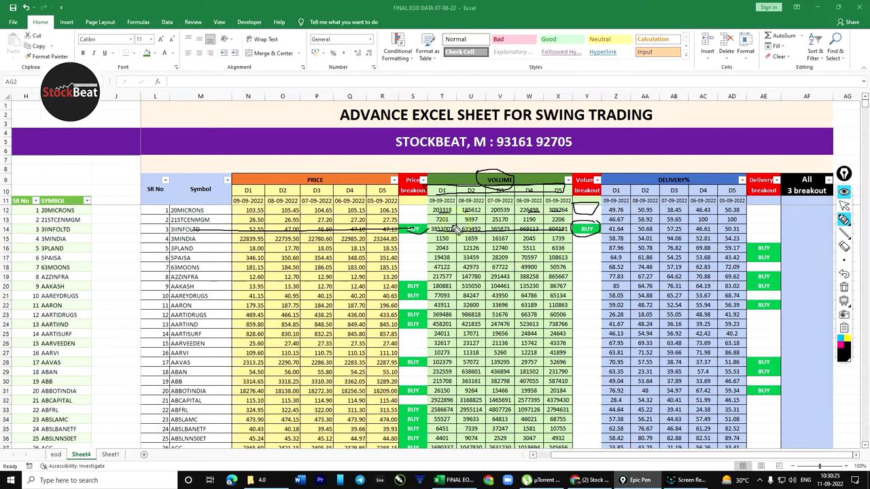
{"action": "mouse_move", "coordinate": [460, 227]}
{"action": "left_mouse_down"}
{"action": "mouse_move", "coordinate": [430, 236]}
{"action": "mouse_move", "coordinate": [449, 239]}
{"action": "left_mouse_up"}
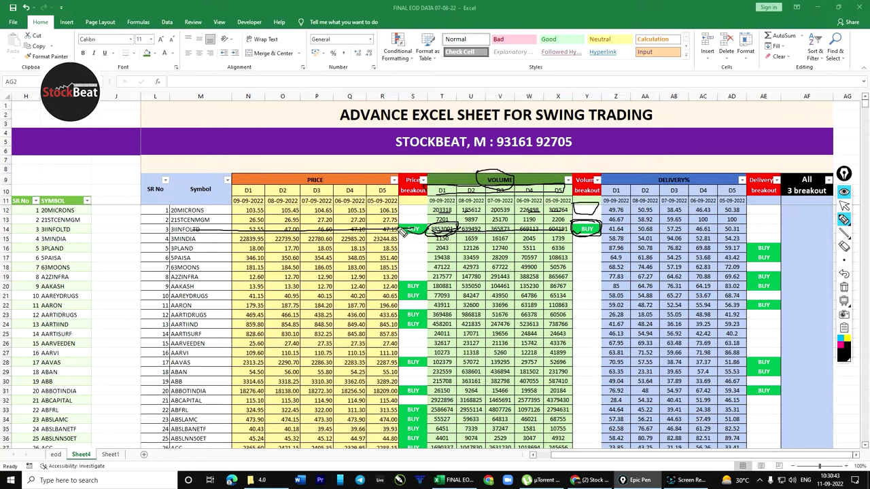
Step: Tick the PRICE header, box DELIVERY%, write circled 2 above VOLUME and 3 above DELIVERY%, then clear the annotations
{"action": "left_click_drag", "start_coordinate": [316, 184], "coordinate": [364, 175]}
{"action": "mouse_move", "coordinate": [656, 175]}
{"action": "left_mouse_down"}
{"action": "mouse_move", "coordinate": [710, 174]}
{"action": "mouse_move", "coordinate": [705, 185]}
{"action": "mouse_move", "coordinate": [649, 185]}
{"action": "mouse_move", "coordinate": [695, 170]}
{"action": "mouse_move", "coordinate": [661, 163]}
{"action": "mouse_move", "coordinate": [690, 171]}
{"action": "left_mouse_up"}
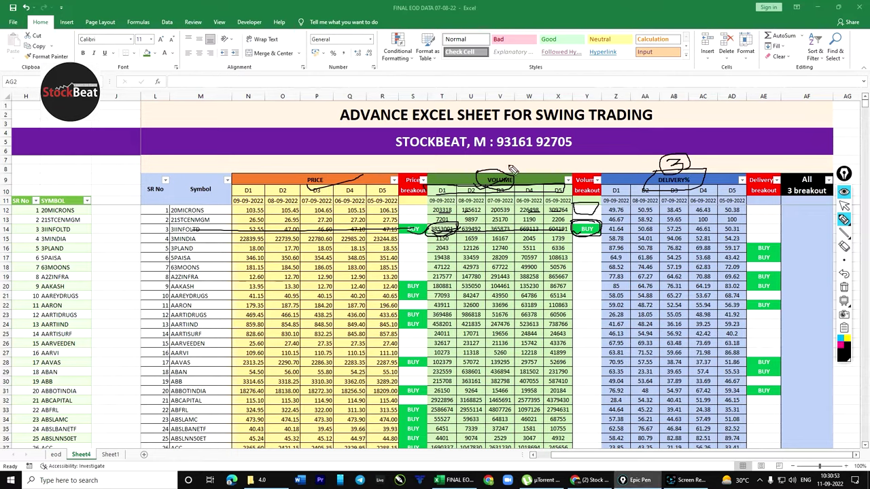
{"action": "mouse_move", "coordinate": [515, 164]}
{"action": "left_mouse_down"}
{"action": "mouse_move", "coordinate": [534, 163]}
{"action": "mouse_move", "coordinate": [510, 171]}
{"action": "left_mouse_up"}
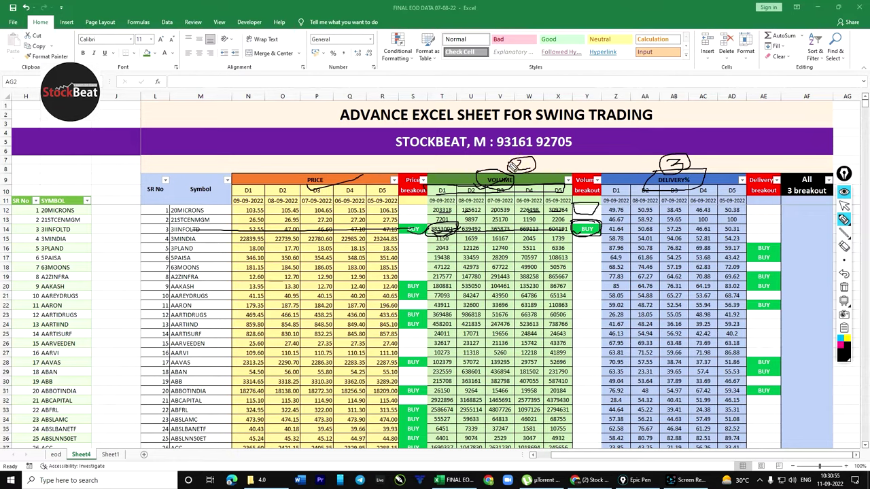
{"action": "left_click_drag", "start_coordinate": [639, 166], "coordinate": [665, 160]}
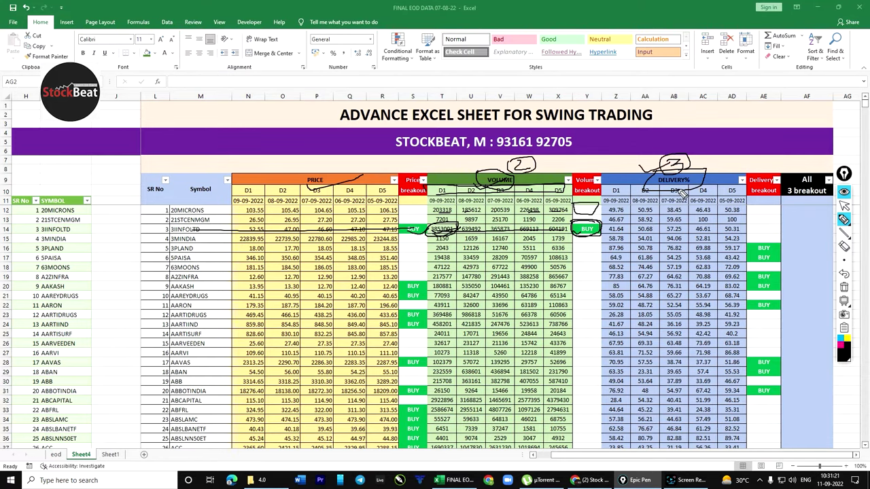
{"action": "left_click", "coordinate": [843, 288]}
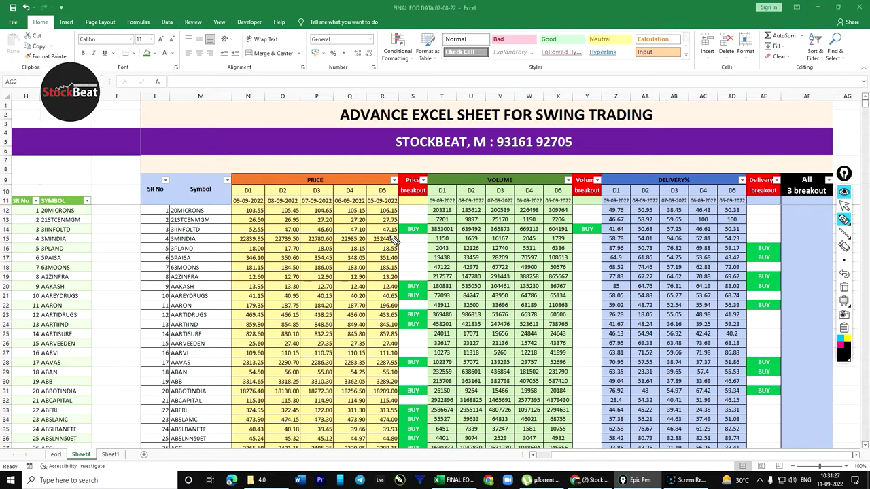
Step: Tick the 3IINFOLTD price and volume BUY cells, then outline its delivery percentages and empty Delivery breakout cell
{"action": "left_click_drag", "start_coordinate": [399, 234], "coordinate": [419, 232]}
{"action": "mouse_move", "coordinate": [576, 234]}
{"action": "left_mouse_down"}
{"action": "mouse_move", "coordinate": [747, 228]}
{"action": "mouse_move", "coordinate": [595, 228]}
{"action": "left_mouse_up"}
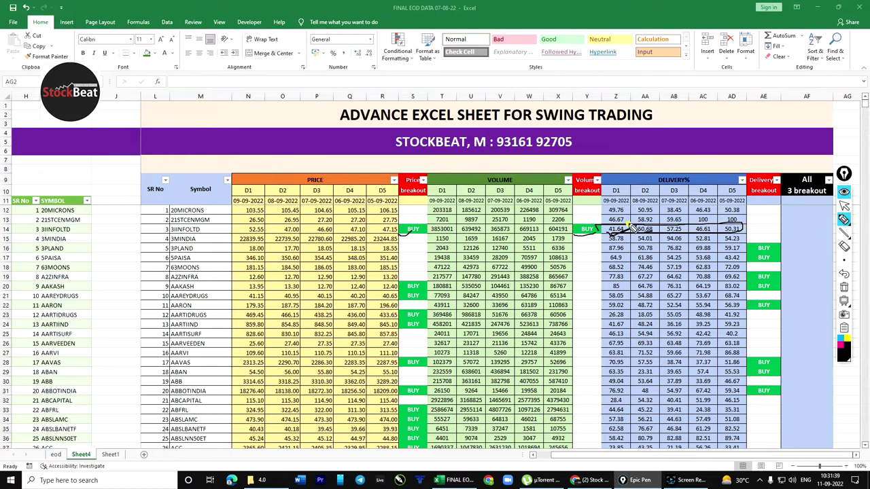
{"action": "mouse_move", "coordinate": [762, 229]}
{"action": "left_mouse_down"}
{"action": "mouse_move", "coordinate": [780, 228]}
{"action": "mouse_move", "coordinate": [753, 237]}
{"action": "left_mouse_up"}
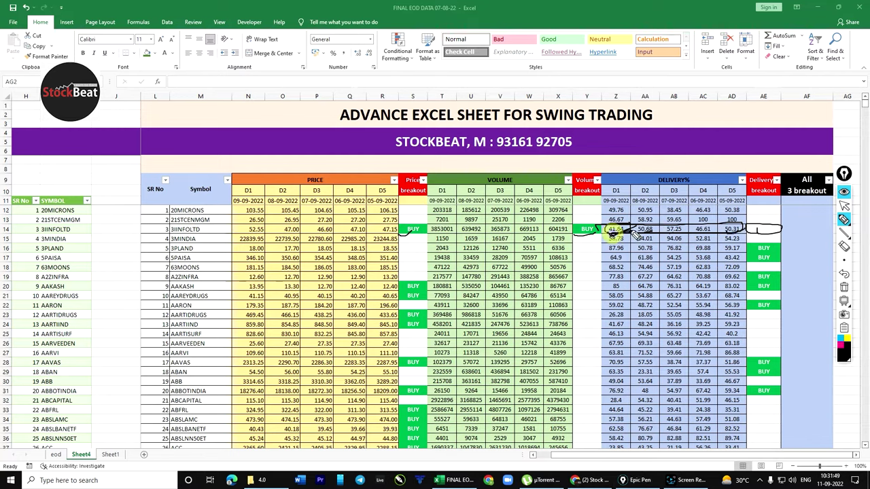
Step: Emphasize the 3IINFOLTD D1 delivery percentage and volume BUY signal, and tick its Delivery breakout cell
{"action": "mouse_move", "coordinate": [625, 233]}
{"action": "left_mouse_down"}
{"action": "mouse_move", "coordinate": [608, 221]}
{"action": "mouse_move", "coordinate": [614, 230]}
{"action": "left_mouse_up"}
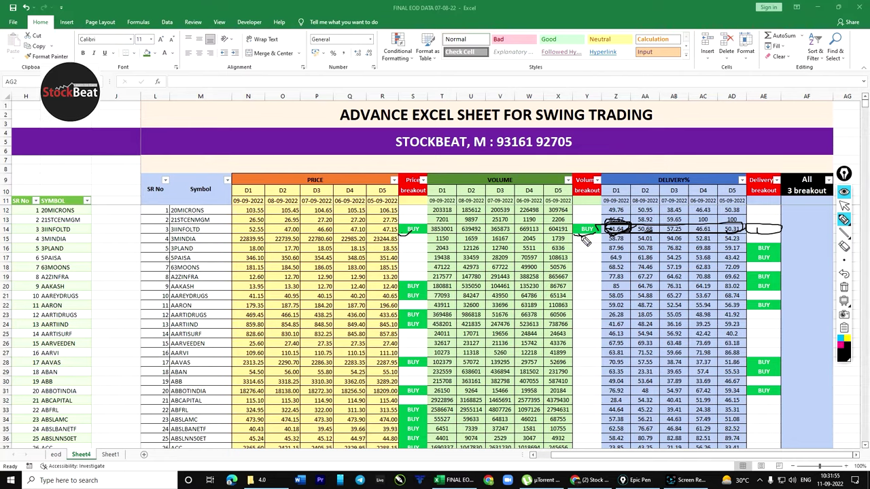
{"action": "left_click_drag", "start_coordinate": [583, 236], "coordinate": [594, 230]}
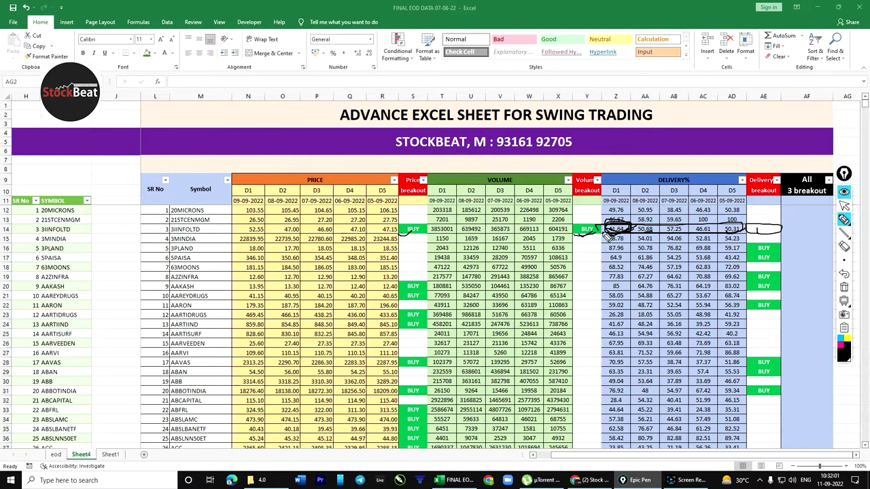
{"action": "left_click_drag", "start_coordinate": [609, 231], "coordinate": [628, 228]}
{"action": "mouse_move", "coordinate": [771, 227]}
{"action": "left_mouse_down"}
{"action": "mouse_move", "coordinate": [749, 228]}
{"action": "mouse_move", "coordinate": [779, 228]}
{"action": "mouse_move", "coordinate": [755, 234]}
{"action": "mouse_move", "coordinate": [766, 238]}
{"action": "mouse_move", "coordinate": [760, 234]}
{"action": "mouse_move", "coordinate": [779, 228]}
{"action": "mouse_move", "coordinate": [755, 231]}
{"action": "mouse_move", "coordinate": [789, 228]}
{"action": "mouse_move", "coordinate": [755, 227]}
{"action": "mouse_move", "coordinate": [788, 224]}
{"action": "left_mouse_up"}
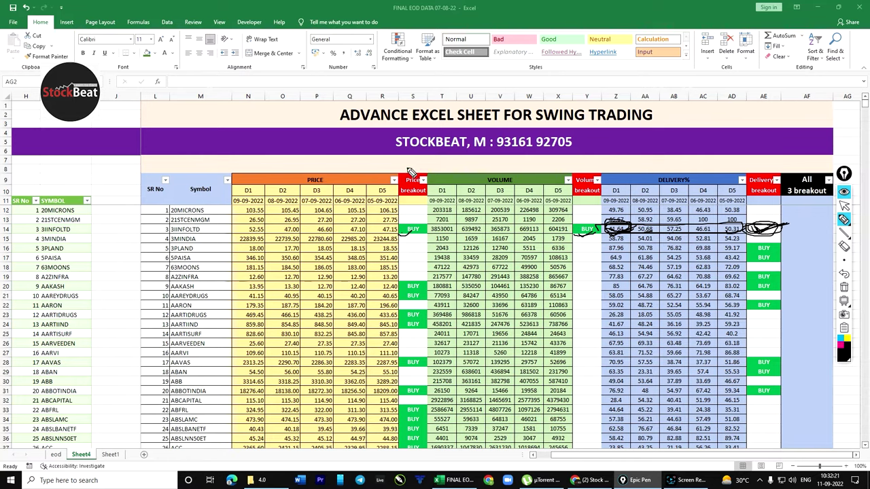
Step: Draw tick marks above the Price, Volume and Delivery breakout headers
{"action": "left_click_drag", "start_coordinate": [408, 169], "coordinate": [445, 157]}
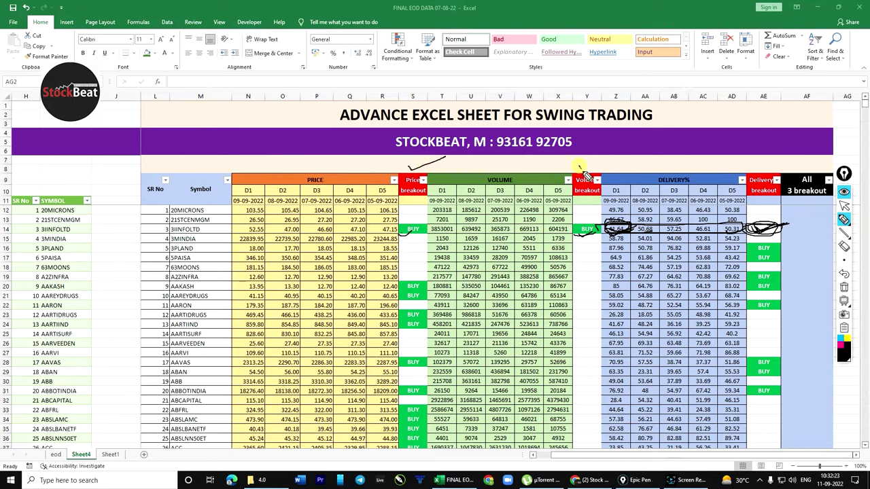
{"action": "left_click_drag", "start_coordinate": [579, 173], "coordinate": [645, 155]}
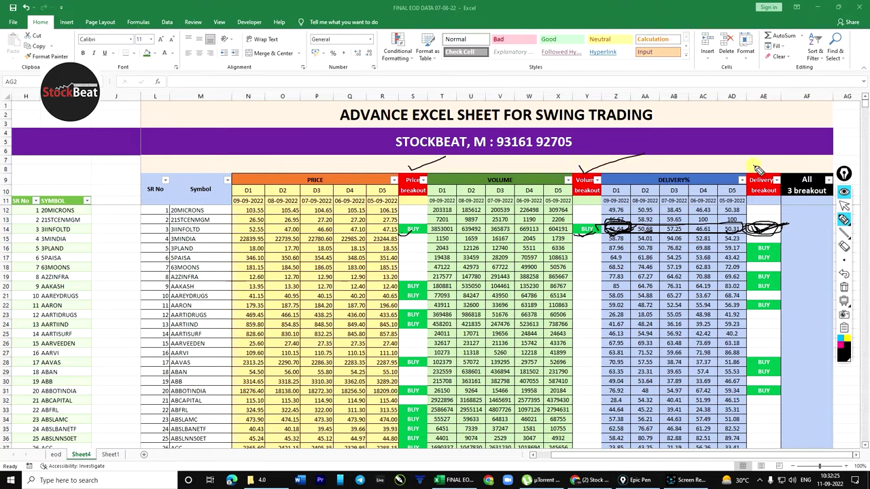
{"action": "left_click_drag", "start_coordinate": [754, 173], "coordinate": [805, 155]}
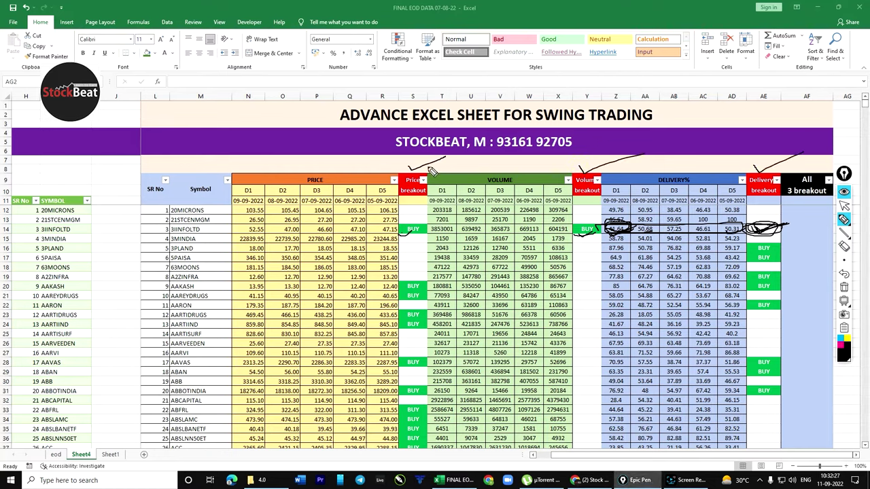
Step: Repeat the tick above Price breakout, tick below the Price and Volume breakout headers, circle 3IINFOLTD's D1 volume, and clear the annotations
{"action": "left_click_drag", "start_coordinate": [405, 163], "coordinate": [463, 160]}
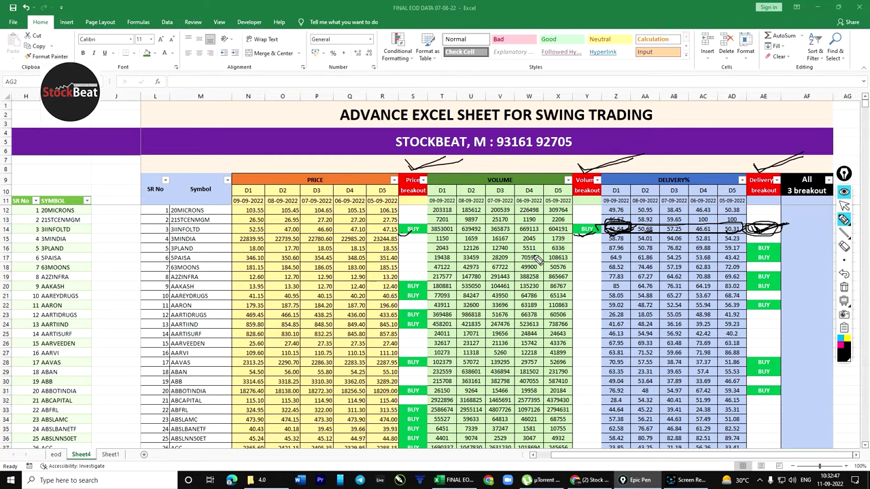
{"action": "mouse_move", "coordinate": [843, 234]}
{"action": "mouse_move", "coordinate": [409, 202]}
{"action": "left_mouse_down"}
{"action": "mouse_move", "coordinate": [424, 198]}
{"action": "mouse_move", "coordinate": [428, 231]}
{"action": "mouse_move", "coordinate": [456, 230]}
{"action": "left_mouse_up"}
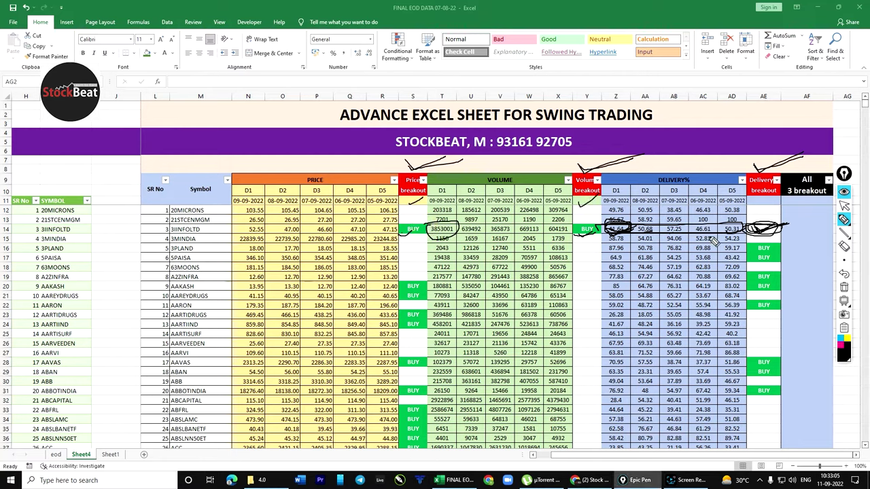
{"action": "left_click", "coordinate": [843, 286]}
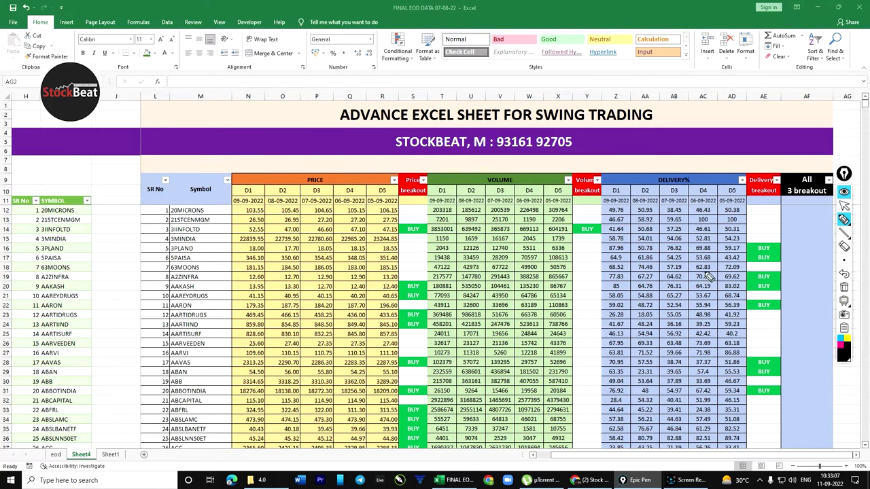
Step: Box the 20MICRONS D1 delivery percentage and draw tick marks on the D1 delivery percentages of 3MINDIA and A2ZINFRA
{"action": "mouse_move", "coordinate": [598, 209]}
{"action": "left_mouse_down"}
{"action": "mouse_move", "coordinate": [625, 202]}
{"action": "mouse_move", "coordinate": [626, 217]}
{"action": "mouse_move", "coordinate": [595, 219]}
{"action": "mouse_move", "coordinate": [597, 207]}
{"action": "mouse_move", "coordinate": [626, 203]}
{"action": "left_mouse_up"}
{"action": "left_click_drag", "start_coordinate": [596, 238], "coordinate": [615, 236]}
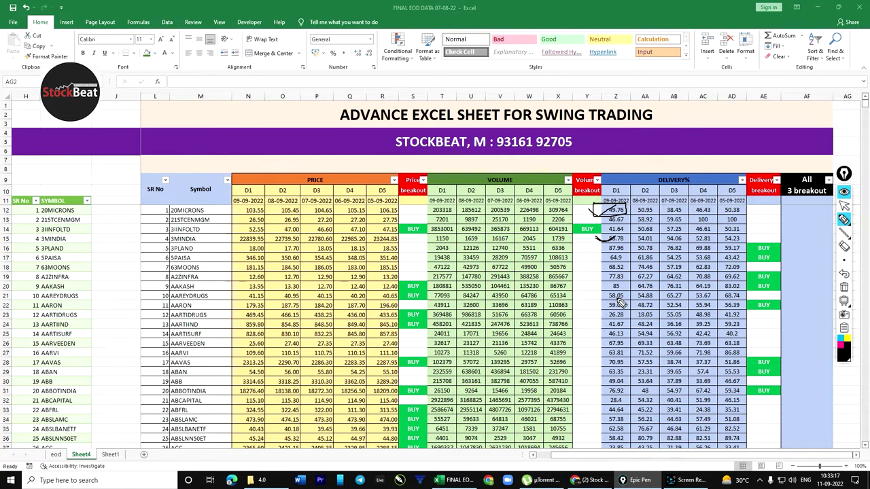
{"action": "mouse_move", "coordinate": [596, 277]}
{"action": "left_mouse_down"}
{"action": "mouse_move", "coordinate": [611, 276]}
{"action": "mouse_move", "coordinate": [597, 280]}
{"action": "left_mouse_up"}
{"action": "mouse_move", "coordinate": [593, 276]}
{"action": "left_mouse_down"}
{"action": "mouse_move", "coordinate": [623, 273]}
{"action": "mouse_move", "coordinate": [594, 278]}
{"action": "mouse_move", "coordinate": [614, 274]}
{"action": "left_mouse_up"}
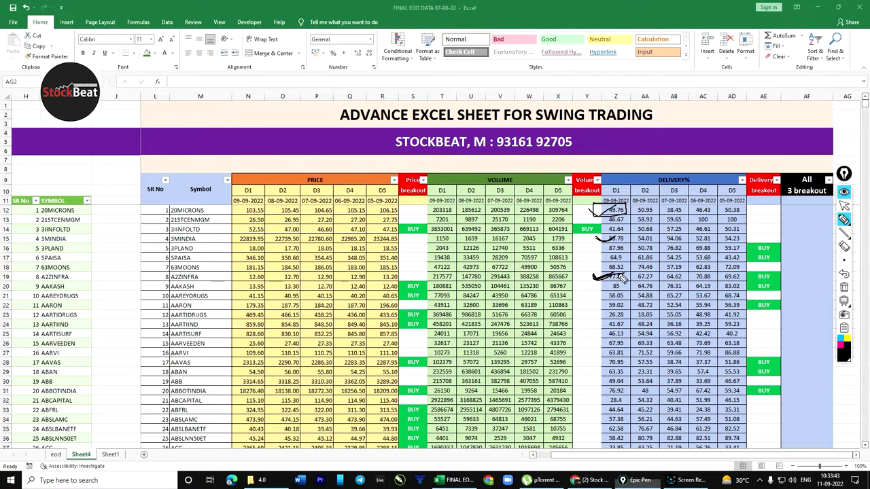
{"action": "left_click_drag", "start_coordinate": [588, 279], "coordinate": [631, 274]}
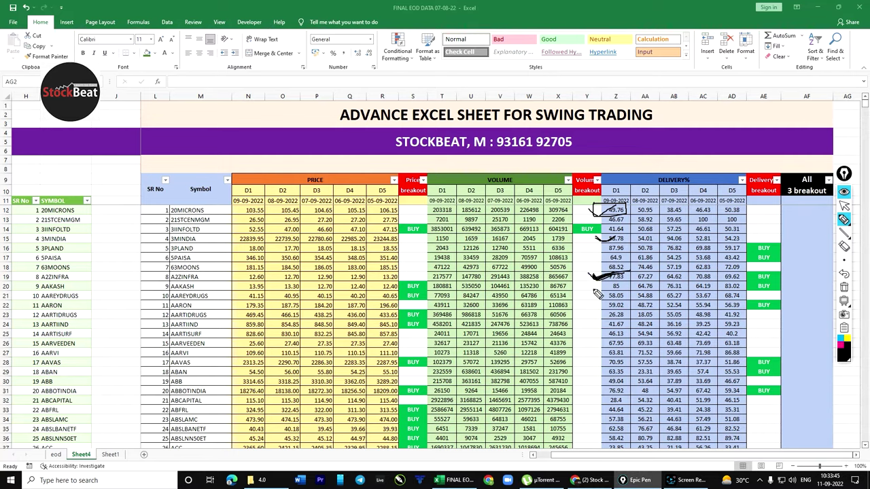
{"action": "left_click_drag", "start_coordinate": [592, 284], "coordinate": [618, 273]}
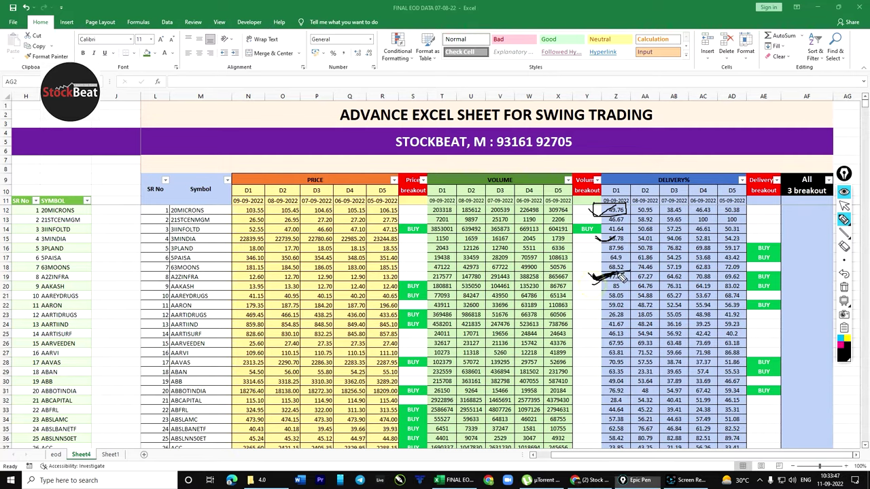
Step: Circle and tick the DELIVERY% header, then clear all annotations from the sheet
{"action": "mouse_move", "coordinate": [647, 182]}
{"action": "left_mouse_down"}
{"action": "mouse_move", "coordinate": [667, 191]}
{"action": "mouse_move", "coordinate": [667, 169]}
{"action": "mouse_move", "coordinate": [649, 187]}
{"action": "mouse_move", "coordinate": [636, 174]}
{"action": "mouse_move", "coordinate": [693, 159]}
{"action": "left_mouse_up"}
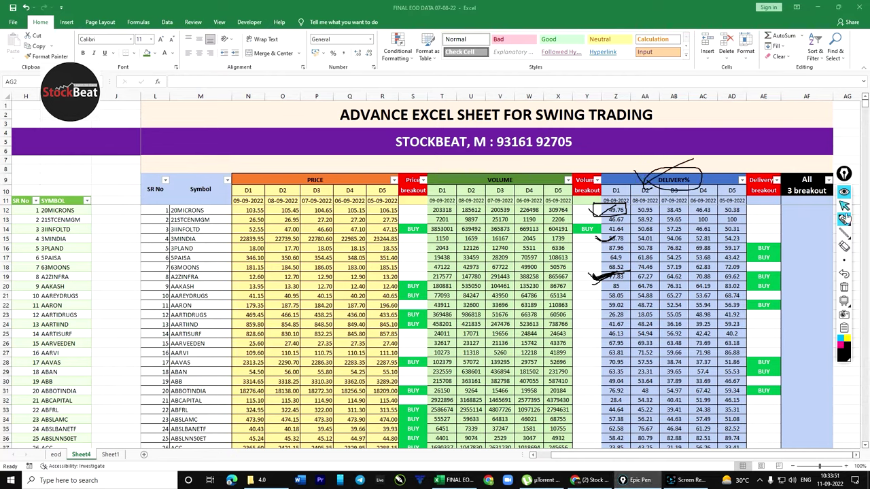
{"action": "mouse_move", "coordinate": [844, 219]}
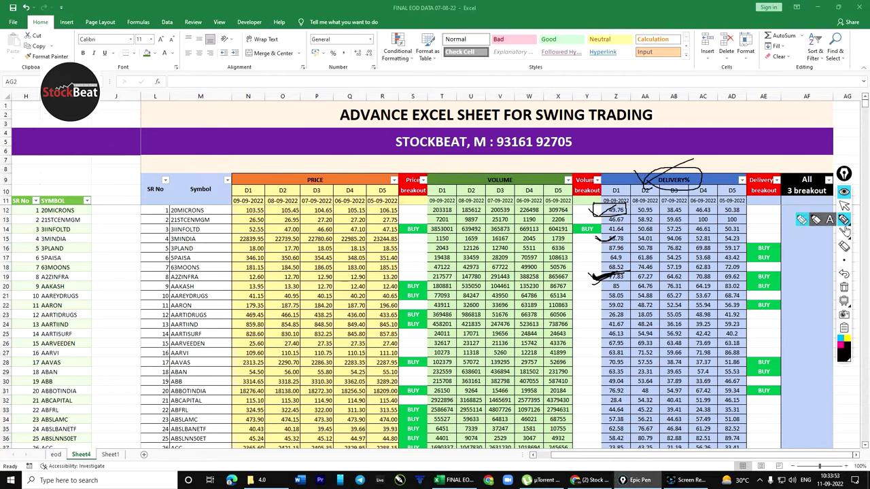
{"action": "left_click", "coordinate": [843, 286]}
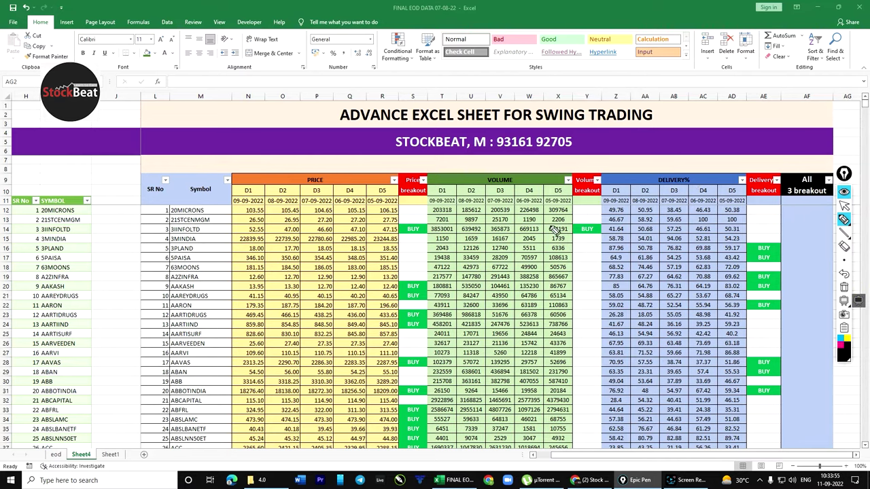
Step: Circle the PRICE, VOLUME and DELIVERY% headers, tick VOLUME and DELIVERY%, then clear the annotations
{"action": "mouse_move", "coordinate": [349, 170]}
{"action": "left_mouse_down"}
{"action": "mouse_move", "coordinate": [297, 176]}
{"action": "mouse_move", "coordinate": [349, 162]}
{"action": "left_mouse_up"}
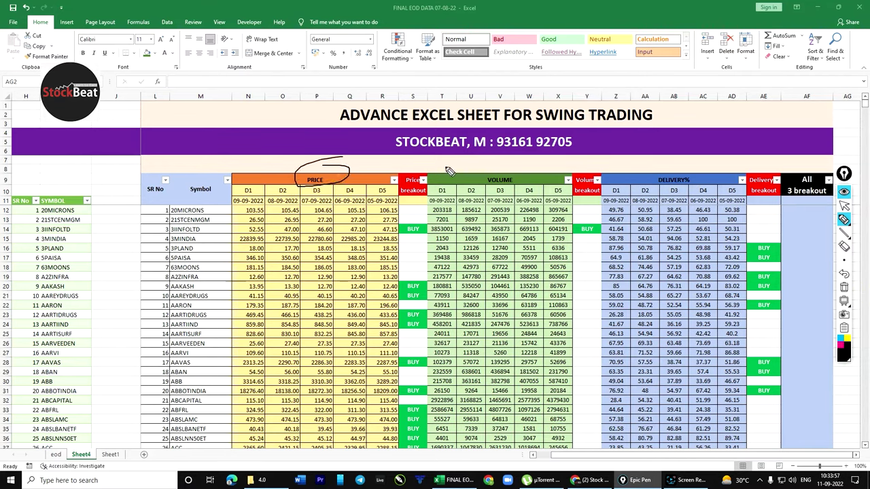
{"action": "mouse_move", "coordinate": [495, 168]}
{"action": "left_mouse_down"}
{"action": "mouse_move", "coordinate": [500, 196]}
{"action": "mouse_move", "coordinate": [501, 171]}
{"action": "left_mouse_up"}
{"action": "mouse_move", "coordinate": [668, 170]}
{"action": "left_mouse_down"}
{"action": "mouse_move", "coordinate": [690, 193]}
{"action": "mouse_move", "coordinate": [654, 171]}
{"action": "mouse_move", "coordinate": [663, 162]}
{"action": "left_mouse_up"}
{"action": "left_click_drag", "start_coordinate": [474, 170], "coordinate": [511, 164]}
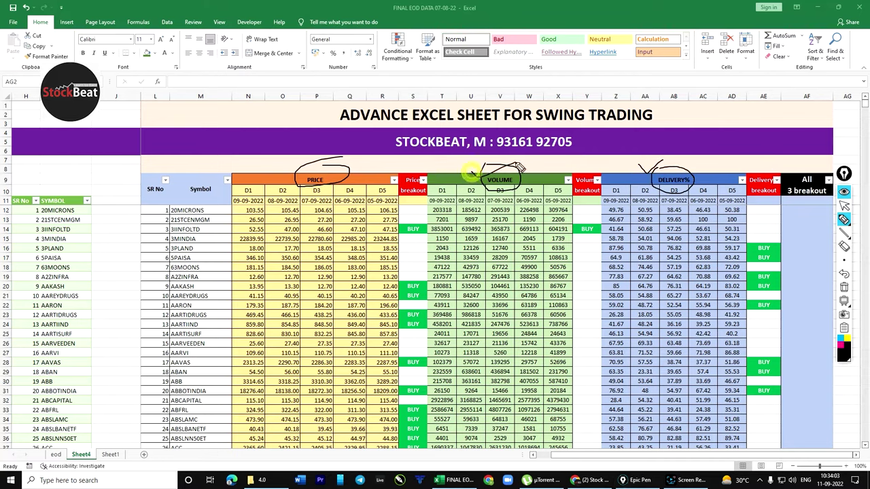
{"action": "left_click", "coordinate": [847, 290]}
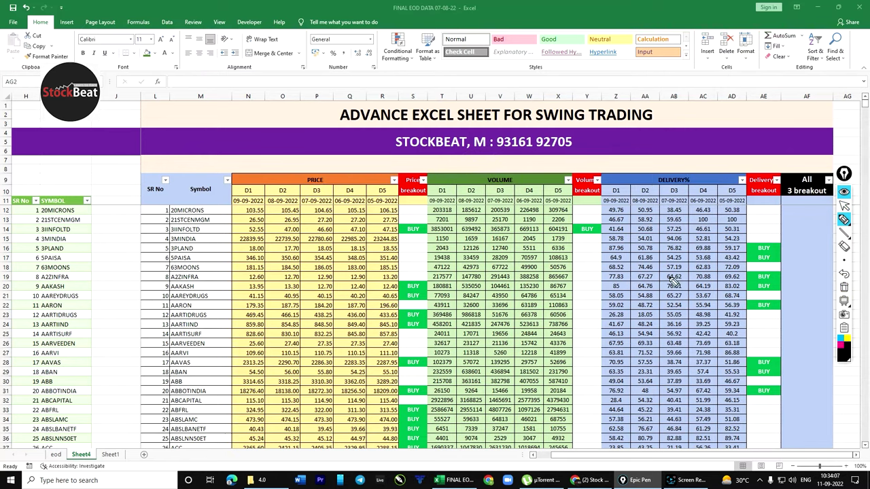
Step: Filter the All 3 breakout column to show only rows with BUY
{"action": "left_click", "coordinate": [845, 207]}
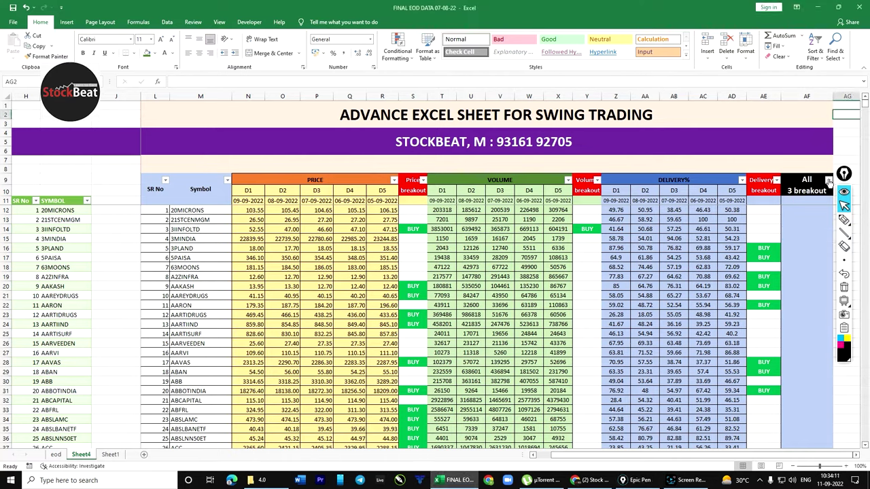
{"action": "left_click", "coordinate": [828, 181]}
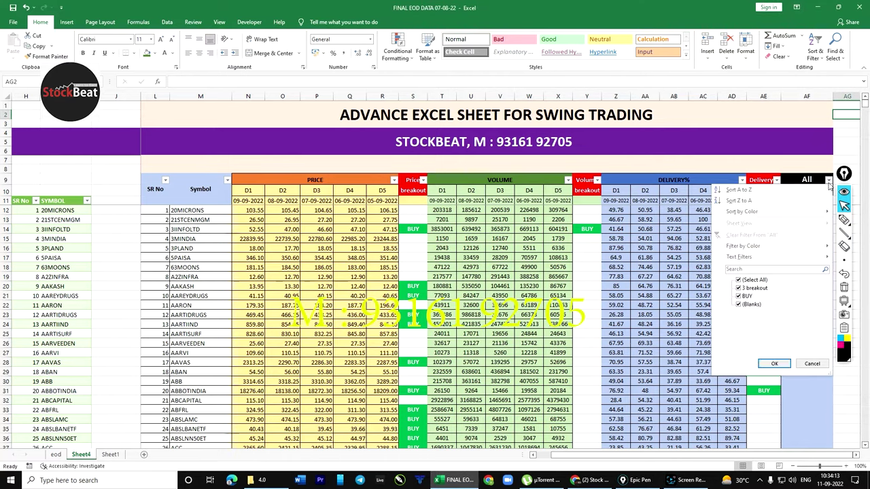
{"action": "left_click", "coordinate": [761, 280]}
{"action": "left_click", "coordinate": [744, 297]}
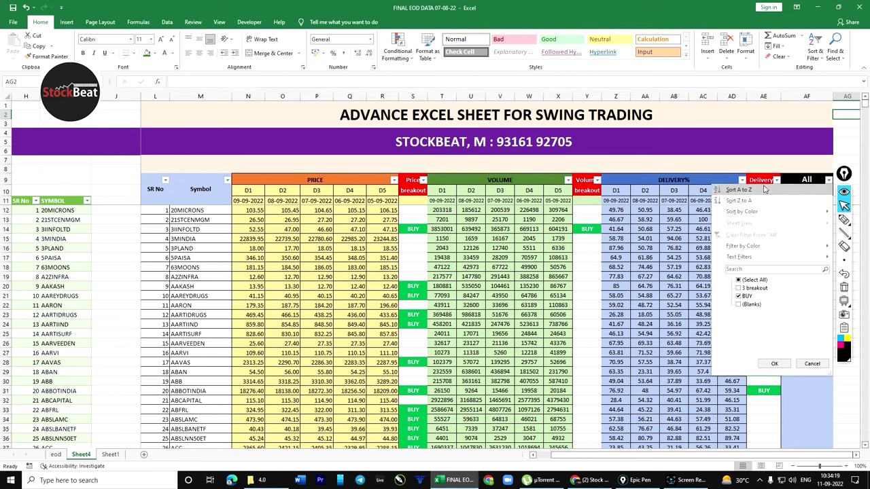
{"action": "left_click", "coordinate": [775, 363]}
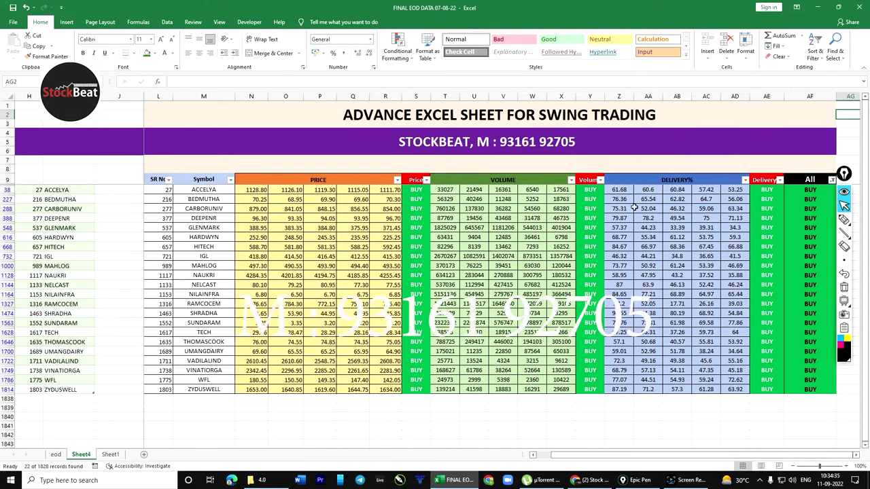
Step: Circle NAUKRI with the pen, underline its D2 to D5 prices, circle its D1 price and mark its price BUY cell
{"action": "left_click", "coordinate": [844, 219]}
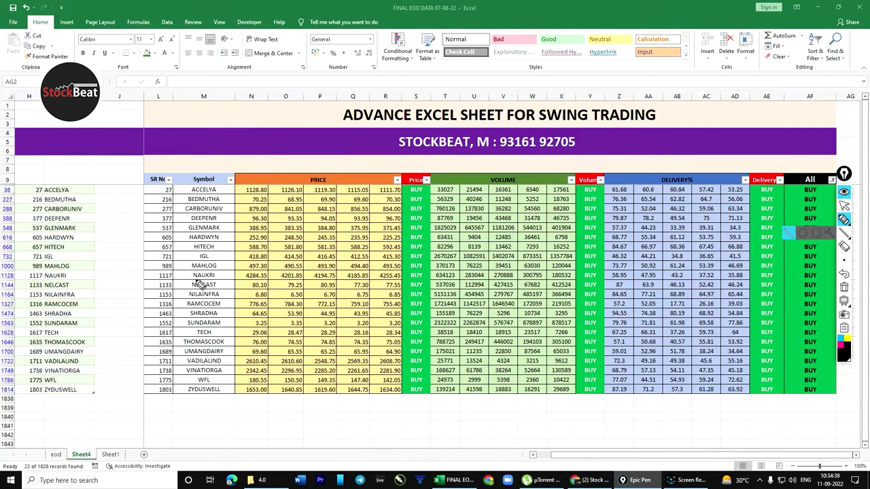
{"action": "mouse_move", "coordinate": [201, 282]}
{"action": "left_mouse_down"}
{"action": "mouse_move", "coordinate": [217, 276]}
{"action": "mouse_move", "coordinate": [197, 269]}
{"action": "mouse_move", "coordinate": [204, 282]}
{"action": "left_mouse_up"}
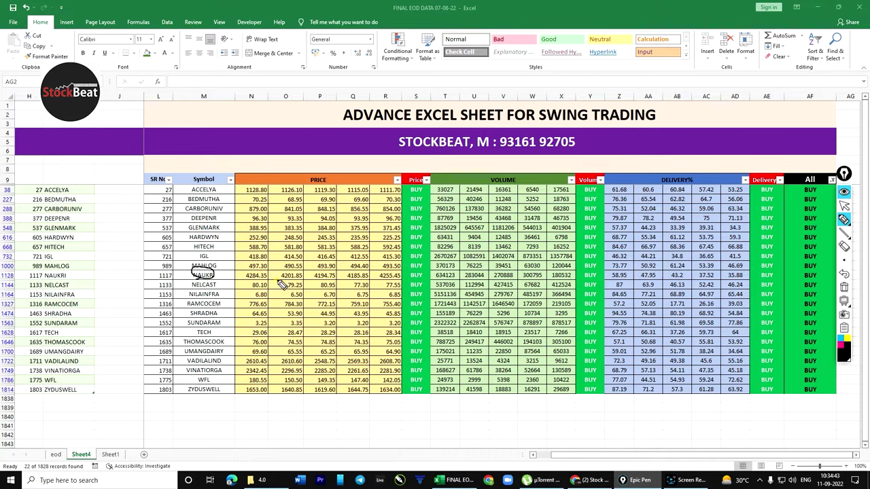
{"action": "left_click_drag", "start_coordinate": [278, 281], "coordinate": [402, 279]}
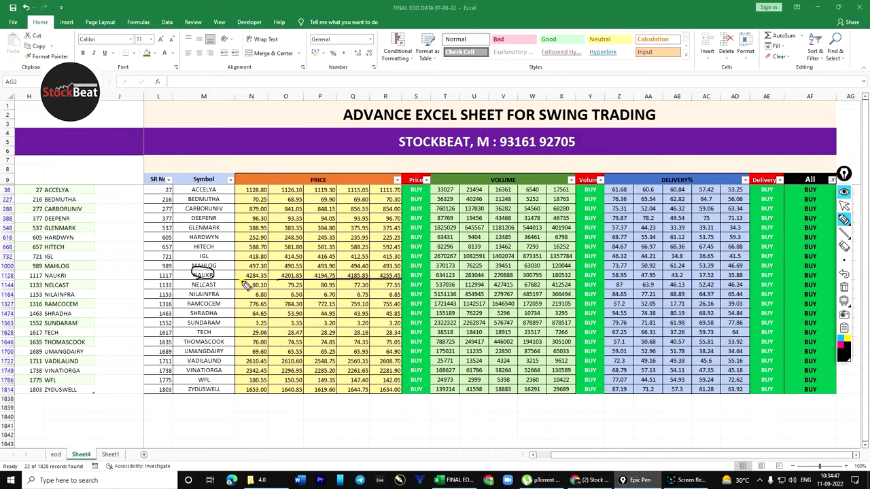
{"action": "mouse_move", "coordinate": [242, 276]}
{"action": "left_mouse_down"}
{"action": "mouse_move", "coordinate": [276, 279]}
{"action": "mouse_move", "coordinate": [246, 270]}
{"action": "mouse_move", "coordinate": [241, 278]}
{"action": "left_mouse_up"}
{"action": "left_click_drag", "start_coordinate": [405, 278], "coordinate": [416, 276]}
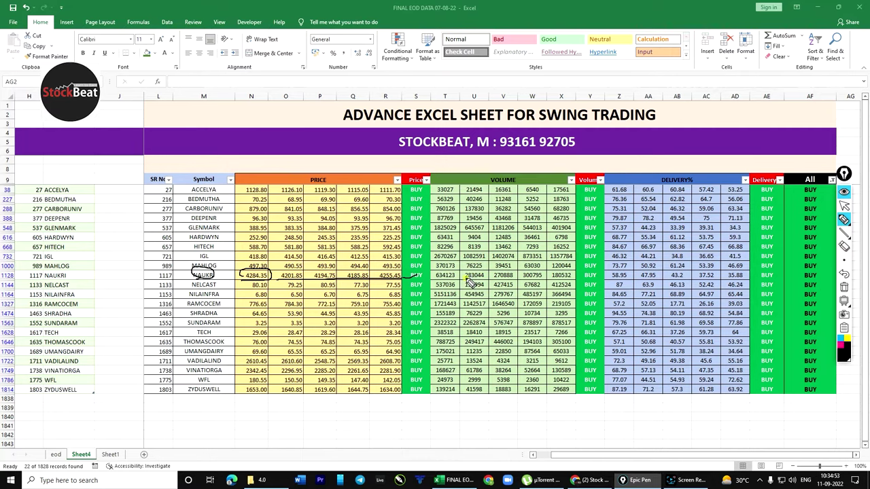
Step: Underline NAUKRI's D2 to D5 volumes, then circle its D1 volume and its volume BUY cell
{"action": "left_click_drag", "start_coordinate": [465, 278], "coordinate": [559, 278]}
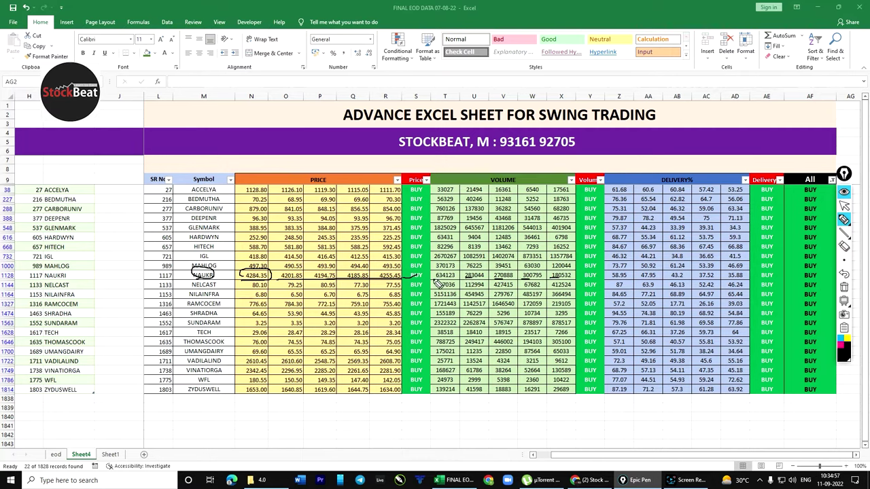
{"action": "mouse_move", "coordinate": [441, 280]}
{"action": "left_mouse_down"}
{"action": "mouse_move", "coordinate": [457, 273]}
{"action": "mouse_move", "coordinate": [442, 272]}
{"action": "mouse_move", "coordinate": [460, 274]}
{"action": "mouse_move", "coordinate": [446, 281]}
{"action": "mouse_move", "coordinate": [421, 274]}
{"action": "mouse_move", "coordinate": [445, 283]}
{"action": "left_mouse_up"}
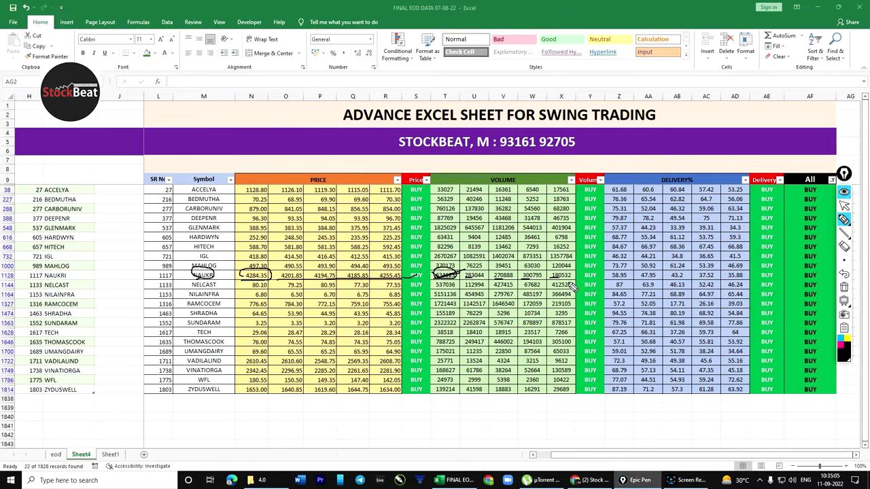
{"action": "left_click_drag", "start_coordinate": [582, 277], "coordinate": [583, 276]}
Step: Circle NAUKRI's D2 to D5 delivery percentages, mark its D1 percentage, draw a line across the row, then clear the annotations
{"action": "mouse_move", "coordinate": [660, 274]}
{"action": "left_mouse_down"}
{"action": "mouse_move", "coordinate": [641, 278]}
{"action": "mouse_move", "coordinate": [705, 273]}
{"action": "mouse_move", "coordinate": [713, 285]}
{"action": "mouse_move", "coordinate": [749, 275]}
{"action": "left_mouse_up"}
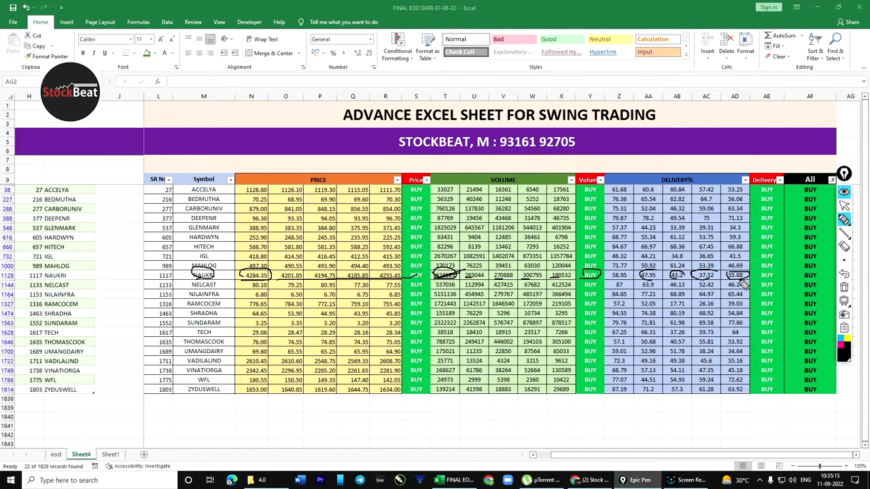
{"action": "left_click_drag", "start_coordinate": [636, 275], "coordinate": [730, 280]}
{"action": "left_click_drag", "start_coordinate": [611, 279], "coordinate": [630, 275]}
{"action": "mouse_move", "coordinate": [624, 280]}
{"action": "left_mouse_down"}
{"action": "mouse_move", "coordinate": [631, 277]}
{"action": "mouse_move", "coordinate": [185, 277]}
{"action": "mouse_move", "coordinate": [191, 270]}
{"action": "mouse_move", "coordinate": [206, 281]}
{"action": "left_mouse_up"}
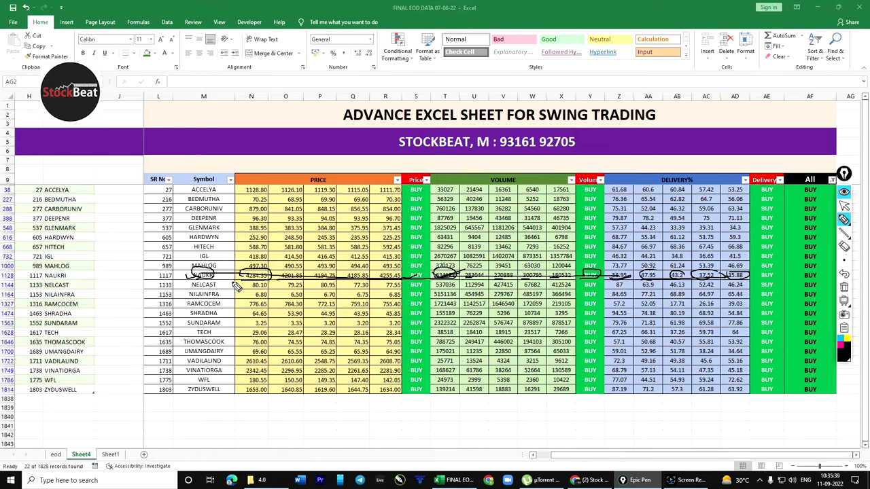
{"action": "left_click_drag", "start_coordinate": [157, 276], "coordinate": [194, 275]}
{"action": "left_click", "coordinate": [844, 286]}
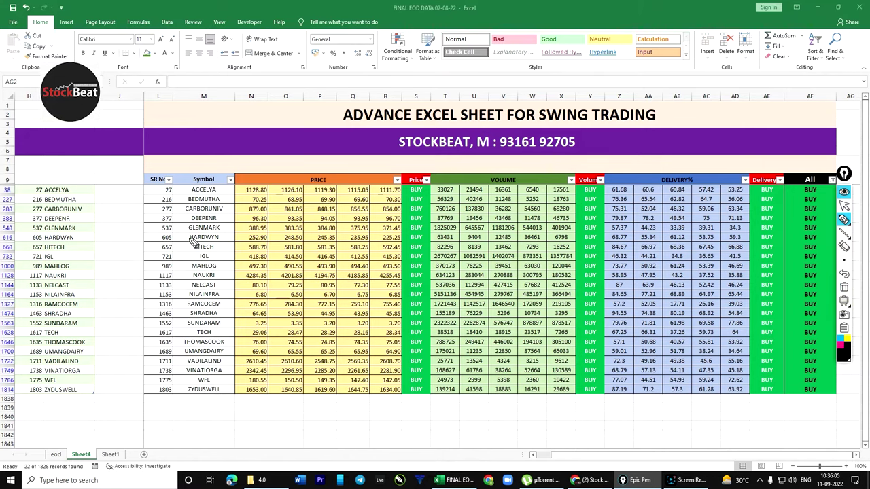
Step: Circle GLENMARK, box its D2 to D5 prices, tick its D1 price and circle its price BUY cell
{"action": "mouse_move", "coordinate": [194, 235]}
{"action": "left_mouse_down"}
{"action": "mouse_move", "coordinate": [221, 226]}
{"action": "mouse_move", "coordinate": [185, 230]}
{"action": "left_mouse_up"}
{"action": "left_click_drag", "start_coordinate": [271, 233], "coordinate": [303, 232]}
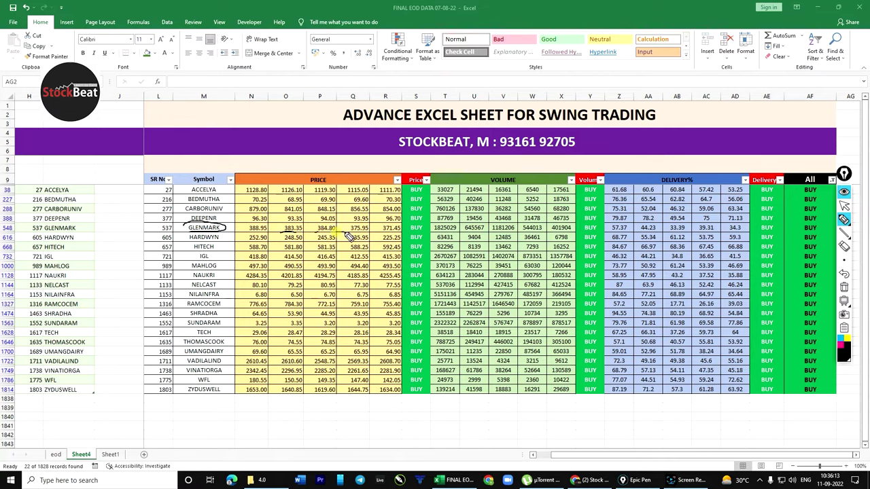
{"action": "mouse_move", "coordinate": [280, 236]}
{"action": "left_mouse_down"}
{"action": "mouse_move", "coordinate": [407, 236]}
{"action": "mouse_move", "coordinate": [340, 223]}
{"action": "mouse_move", "coordinate": [242, 237]}
{"action": "mouse_move", "coordinate": [275, 234]}
{"action": "left_mouse_up"}
{"action": "mouse_move", "coordinate": [412, 235]}
{"action": "left_mouse_down"}
{"action": "mouse_move", "coordinate": [416, 227]}
{"action": "mouse_move", "coordinate": [424, 234]}
{"action": "left_mouse_up"}
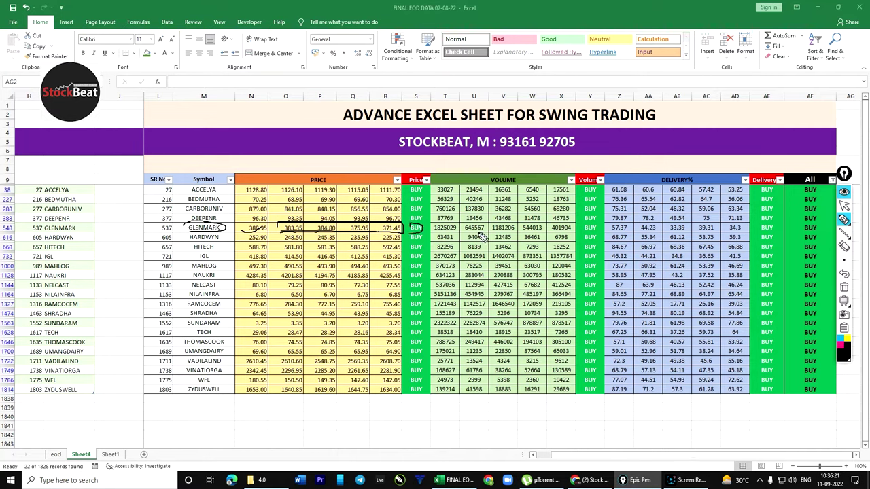
Step: Box GLENMARK's D2 to D5 volumes, tick its D1 volume, underline its earlier delivery percentages and circle the D1 percentage
{"action": "mouse_move", "coordinate": [566, 234]}
{"action": "left_mouse_down"}
{"action": "mouse_move", "coordinate": [465, 239]}
{"action": "mouse_move", "coordinate": [576, 230]}
{"action": "left_mouse_up"}
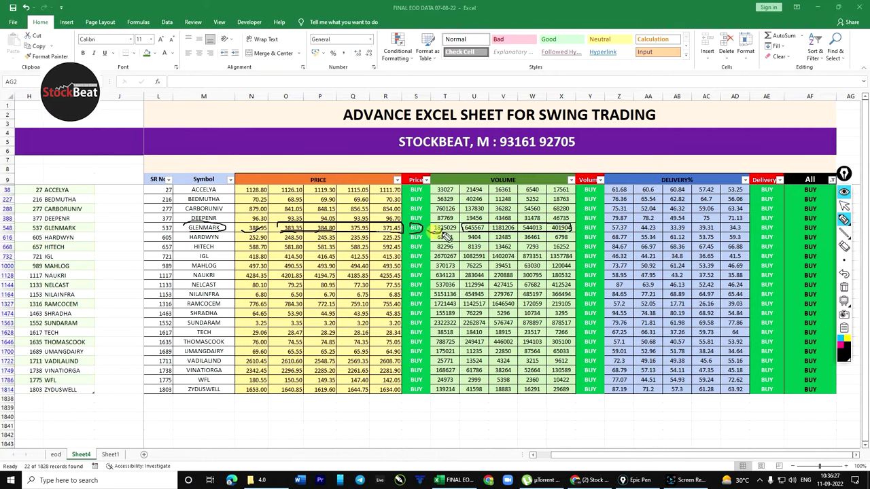
{"action": "left_click_drag", "start_coordinate": [613, 231], "coordinate": [748, 231]}
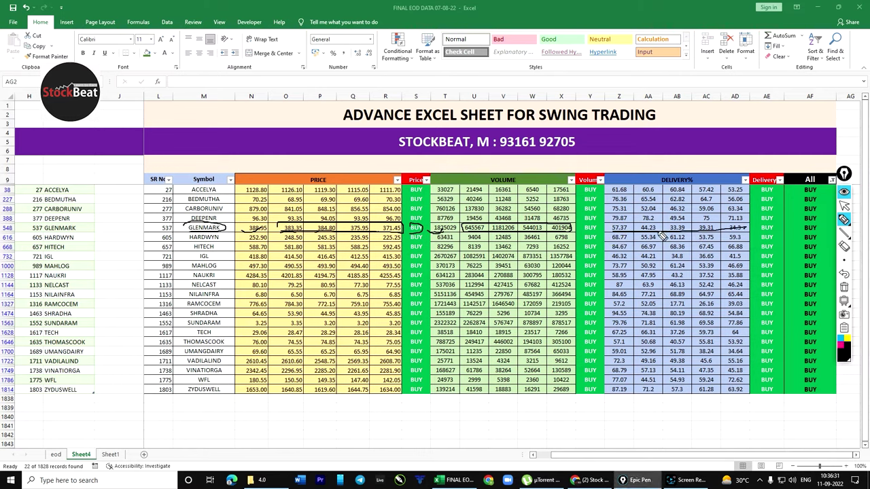
{"action": "left_click_drag", "start_coordinate": [610, 232], "coordinate": [620, 236]}
Step: Switch to Kite in Chrome, open the NAUKRI chart from NSE and clear the leftover pen annotations
{"action": "left_click", "coordinate": [844, 207]}
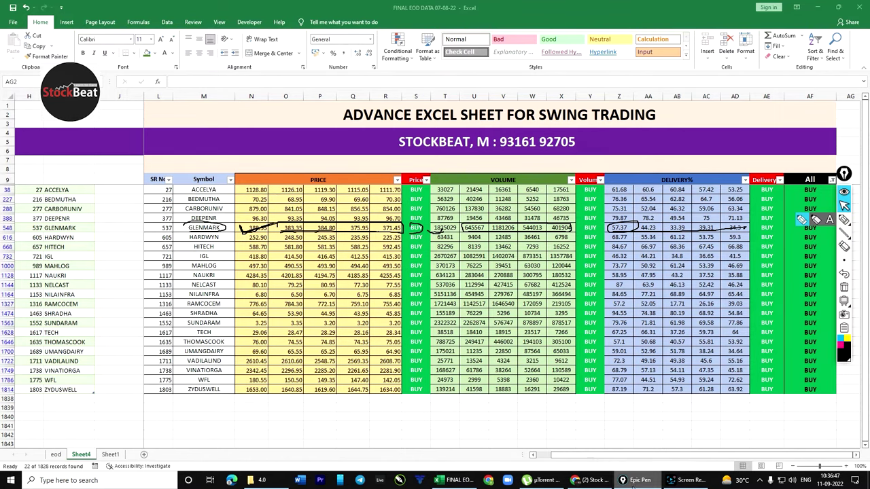
{"action": "left_click", "coordinate": [592, 481]}
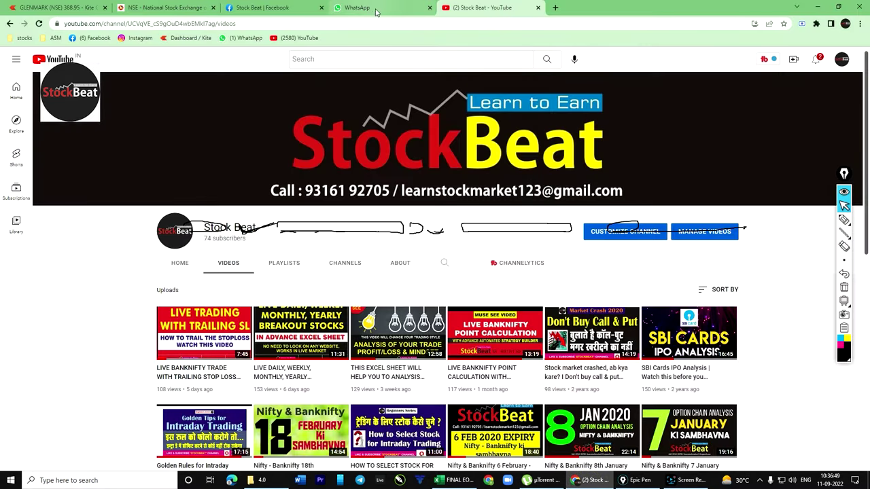
{"action": "left_click", "coordinate": [81, 10]}
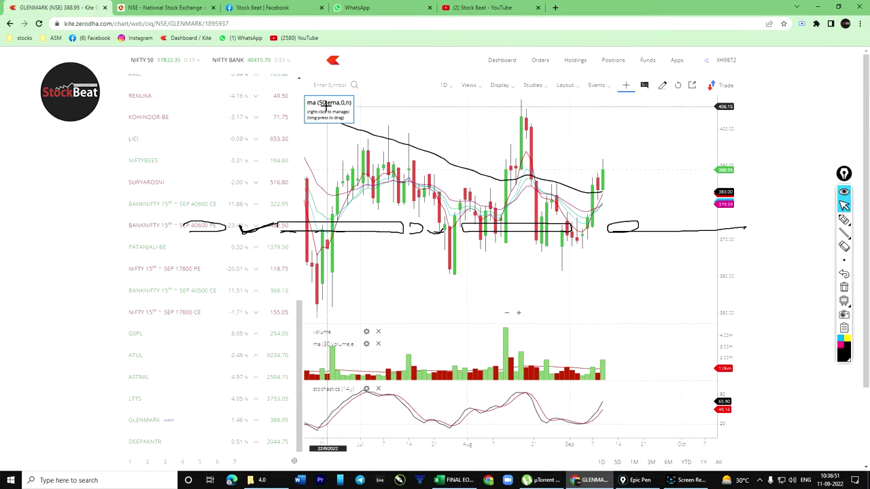
{"action": "left_click", "coordinate": [322, 85]}
{"action": "type", "text": "NAUK"}
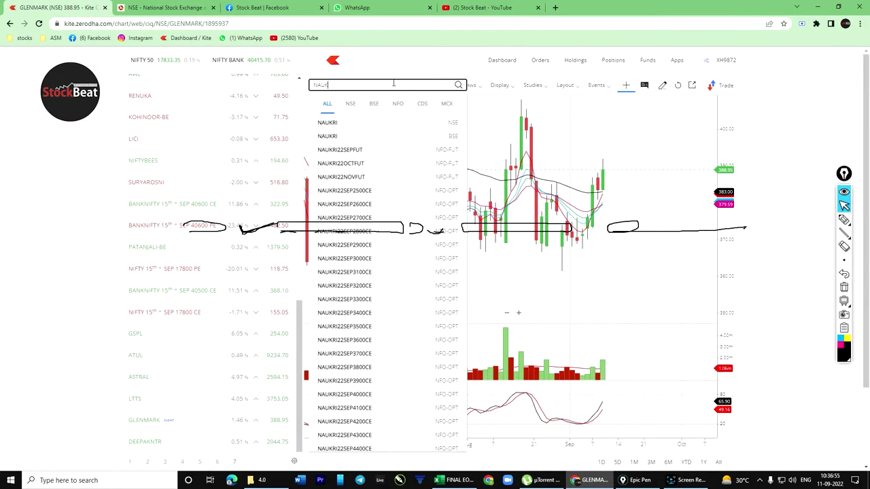
{"action": "left_click", "coordinate": [363, 124]}
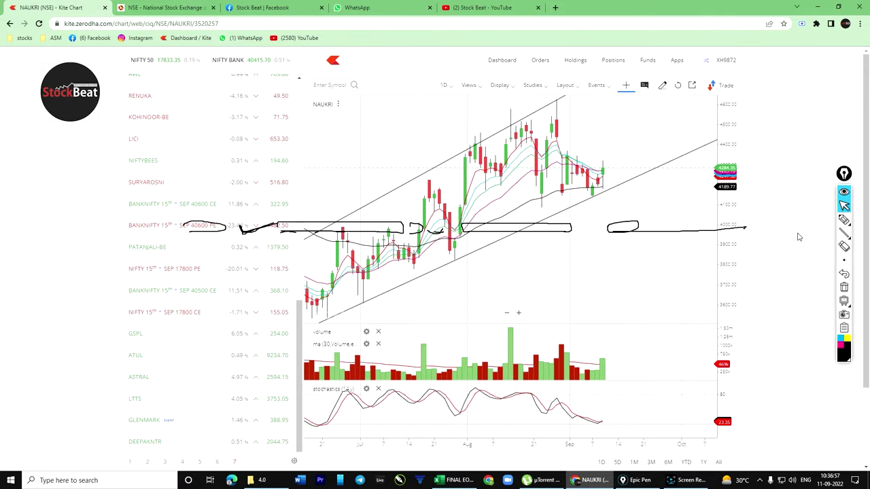
{"action": "left_click", "coordinate": [844, 287]}
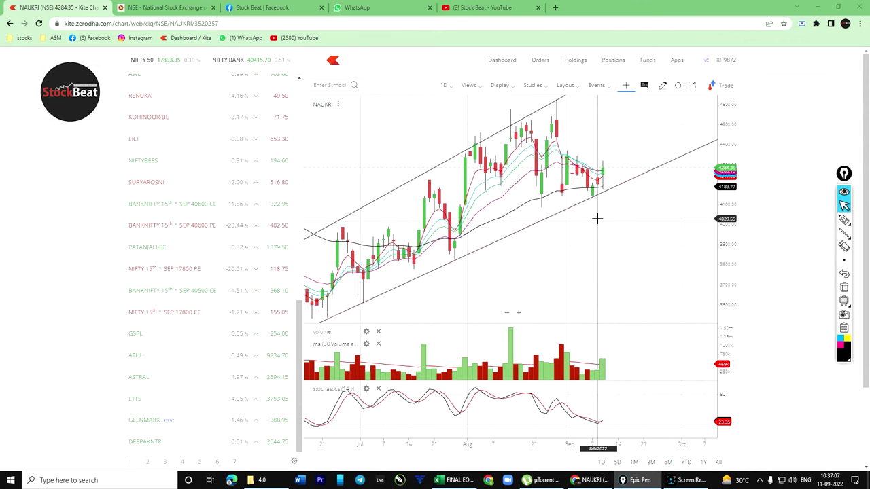
Step: Circle the NAUKRI lows that touch the channel's lower trendline, from the May low to the latest September candle
{"action": "left_click", "coordinate": [508, 315]}
{"action": "left_click", "coordinate": [508, 315]}
{"action": "left_click", "coordinate": [508, 315]}
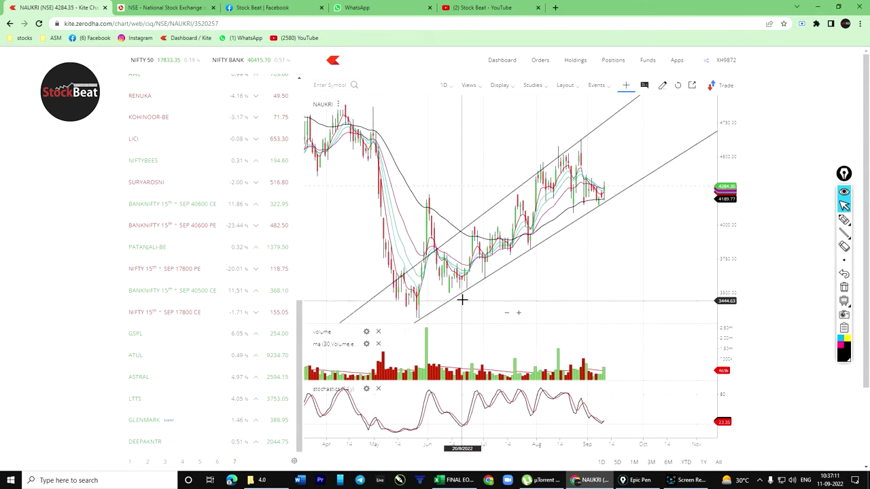
{"action": "left_click", "coordinate": [843, 219]}
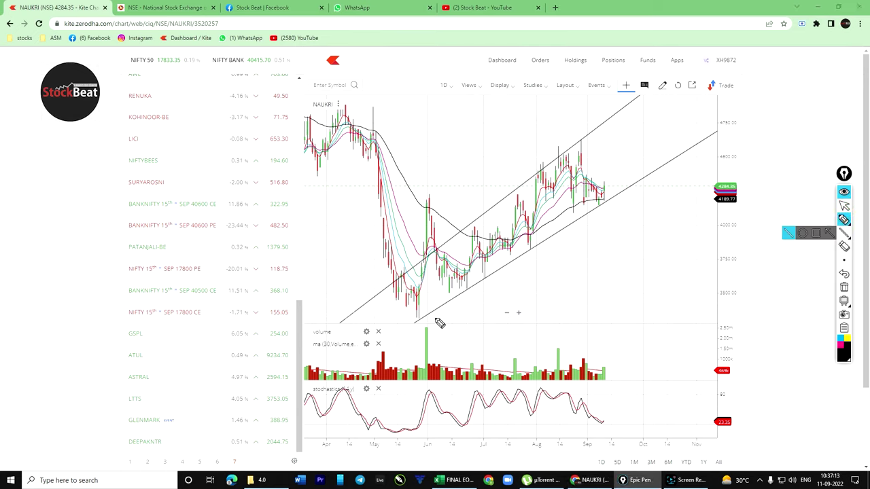
{"action": "left_click_drag", "start_coordinate": [417, 316], "coordinate": [419, 315]}
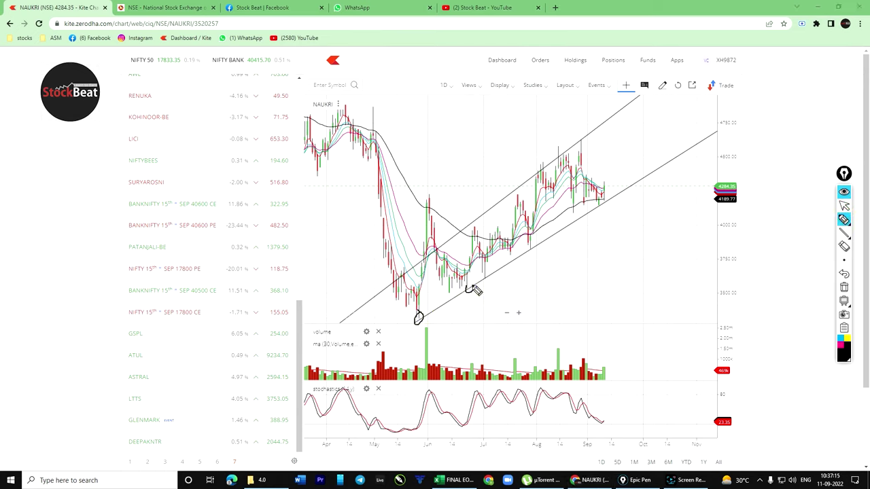
{"action": "left_click_drag", "start_coordinate": [483, 271], "coordinate": [492, 270]}
{"action": "left_click_drag", "start_coordinate": [526, 244], "coordinate": [534, 246]}
{"action": "mouse_move", "coordinate": [602, 197]}
{"action": "left_mouse_down"}
{"action": "mouse_move", "coordinate": [607, 208]}
{"action": "mouse_move", "coordinate": [604, 200]}
{"action": "left_mouse_up"}
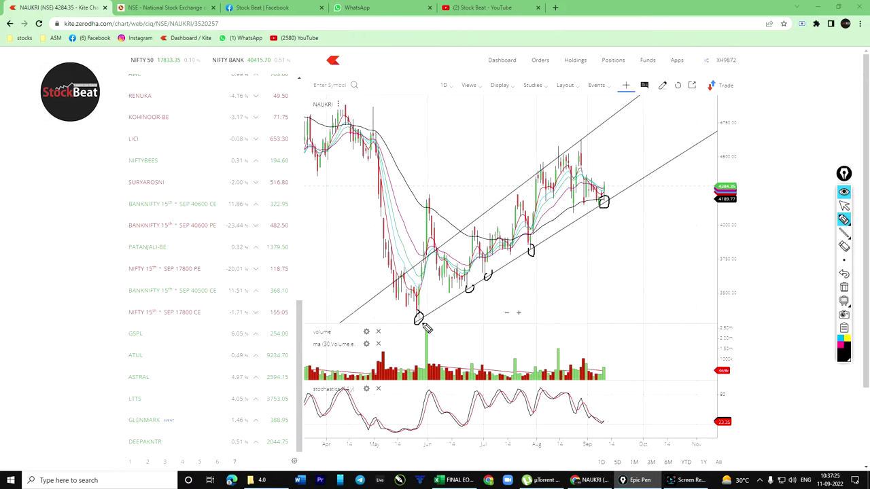
Step: Draw a rising arrow along the lower trendline, write "uptrend" beneath it and underline the word with an arrow
{"action": "mouse_move", "coordinate": [420, 320]}
{"action": "left_mouse_down"}
{"action": "mouse_move", "coordinate": [633, 190]}
{"action": "mouse_move", "coordinate": [624, 184]}
{"action": "mouse_move", "coordinate": [631, 198]}
{"action": "left_mouse_up"}
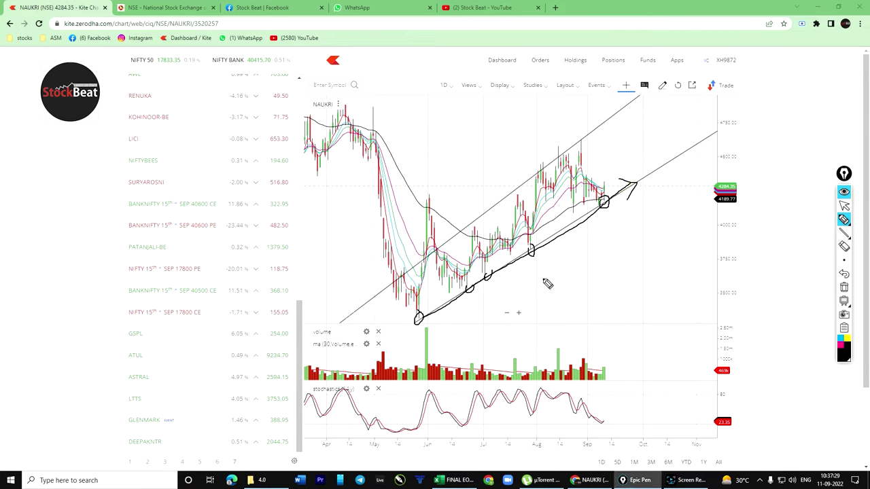
{"action": "mouse_move", "coordinate": [544, 277]}
{"action": "left_mouse_down"}
{"action": "mouse_move", "coordinate": [548, 284]}
{"action": "mouse_move", "coordinate": [553, 274]}
{"action": "mouse_move", "coordinate": [558, 285]}
{"action": "mouse_move", "coordinate": [571, 264]}
{"action": "mouse_move", "coordinate": [602, 264]}
{"action": "mouse_move", "coordinate": [613, 254]}
{"action": "left_mouse_up"}
{"action": "mouse_move", "coordinate": [560, 291]}
{"action": "left_mouse_down"}
{"action": "mouse_move", "coordinate": [633, 256]}
{"action": "mouse_move", "coordinate": [634, 263]}
{"action": "left_mouse_up"}
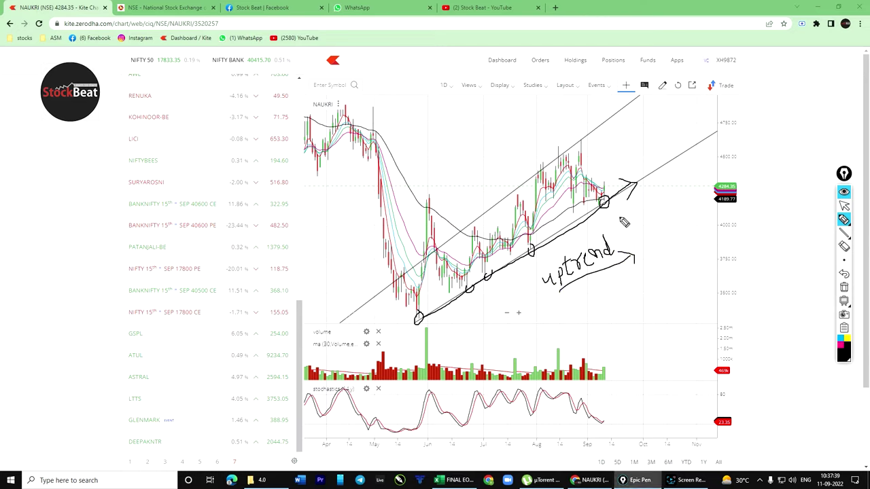
Step: Number the circled touch points along the lower trendline in order, then clear all annotations
{"action": "left_click_drag", "start_coordinate": [423, 321], "coordinate": [428, 324]}
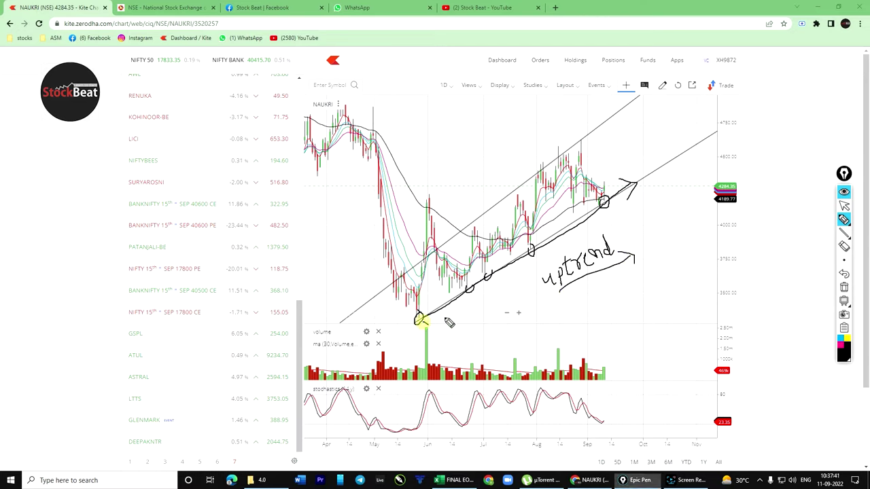
{"action": "left_click_drag", "start_coordinate": [471, 294], "coordinate": [499, 284]}
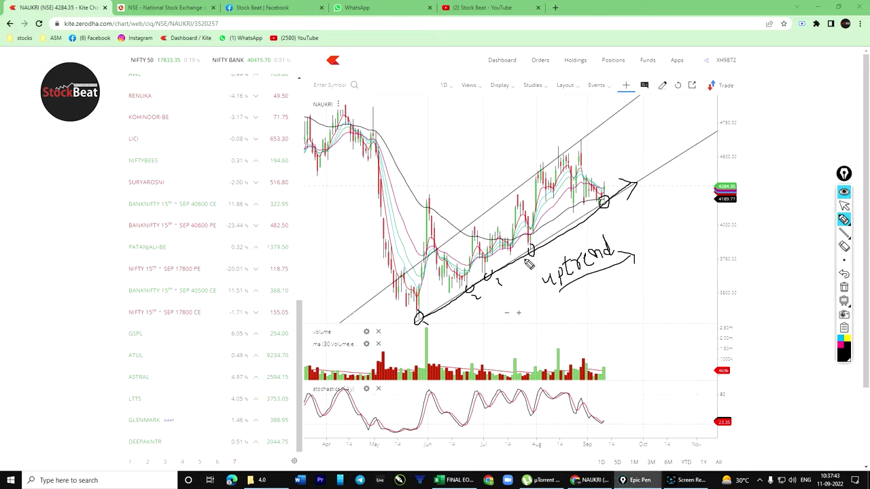
{"action": "left_click_drag", "start_coordinate": [531, 254], "coordinate": [534, 266]}
{"action": "left_click_drag", "start_coordinate": [610, 208], "coordinate": [611, 222]}
{"action": "left_click", "coordinate": [845, 289]}
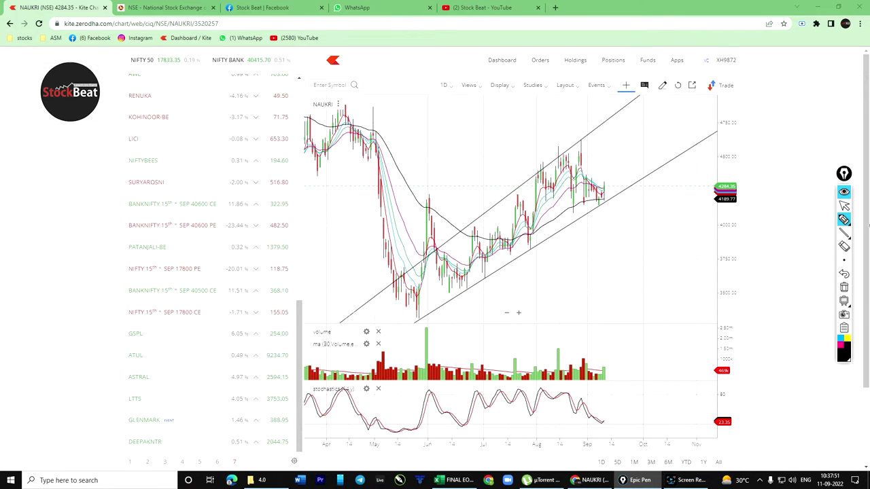
Step: Mark the support level under the latest September lows with repeated horizontal pen lines, on a closer chart view
{"action": "left_click", "coordinate": [844, 206]}
{"action": "left_click", "coordinate": [519, 312]}
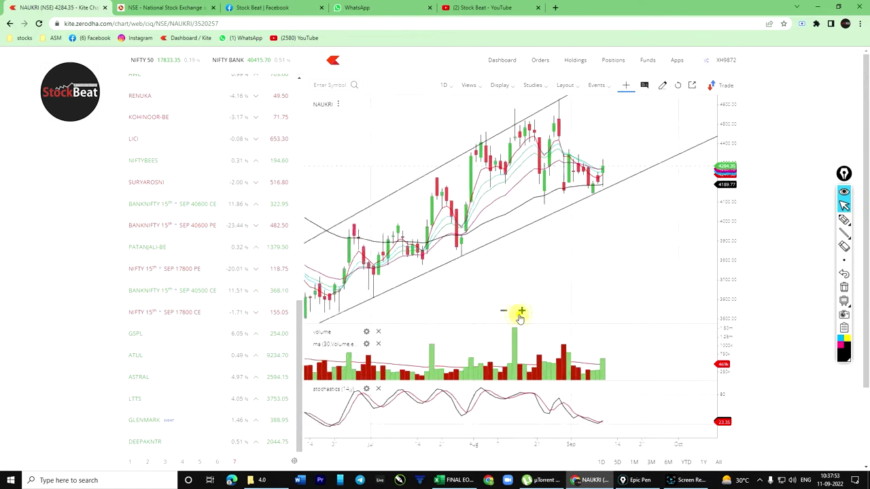
{"action": "left_click", "coordinate": [843, 220]}
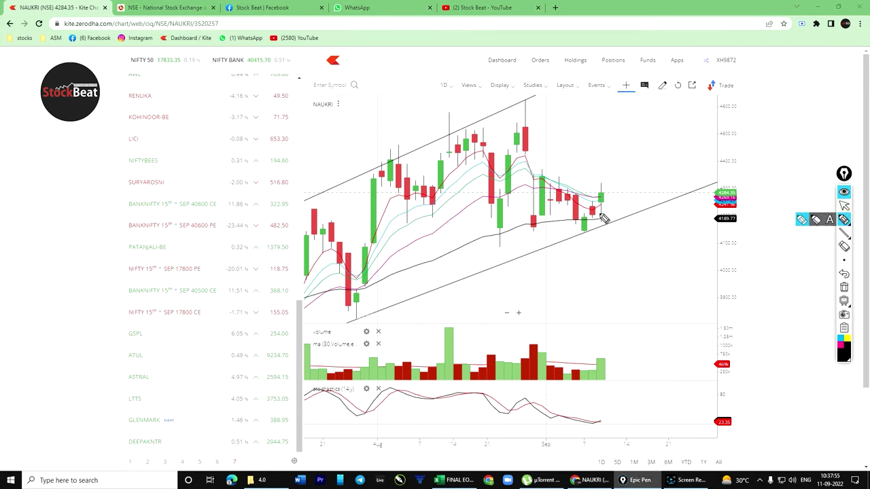
{"action": "mouse_move", "coordinate": [618, 237]}
{"action": "left_mouse_down"}
{"action": "mouse_move", "coordinate": [568, 237]}
{"action": "mouse_move", "coordinate": [626, 234]}
{"action": "left_mouse_up"}
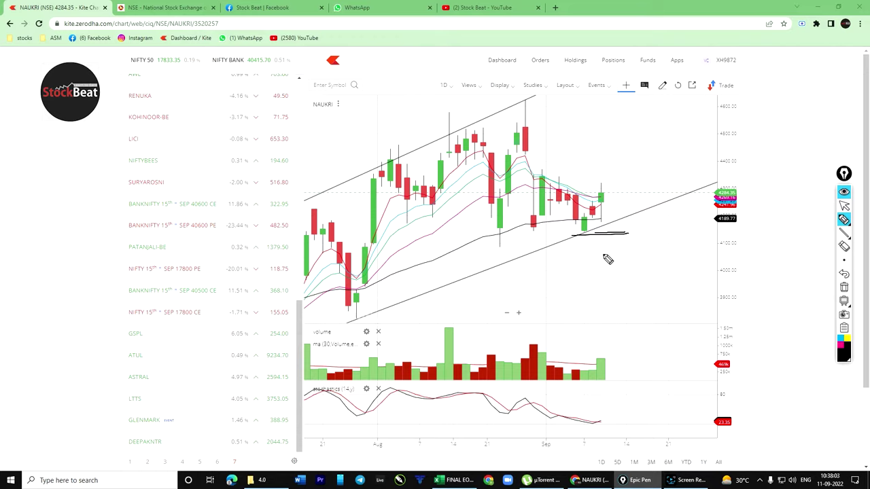
{"action": "left_click_drag", "start_coordinate": [570, 236], "coordinate": [627, 234]}
{"action": "mouse_move", "coordinate": [573, 235]}
{"action": "left_mouse_down"}
{"action": "mouse_move", "coordinate": [647, 233]}
{"action": "mouse_move", "coordinate": [582, 235]}
{"action": "mouse_move", "coordinate": [640, 233]}
{"action": "mouse_move", "coordinate": [597, 231]}
{"action": "left_mouse_up"}
Step: Compress the price scale, then draw a falling line from the mid-August high to the latest candle and a rising arrow to the upper channel line
{"action": "left_click", "coordinate": [844, 205]}
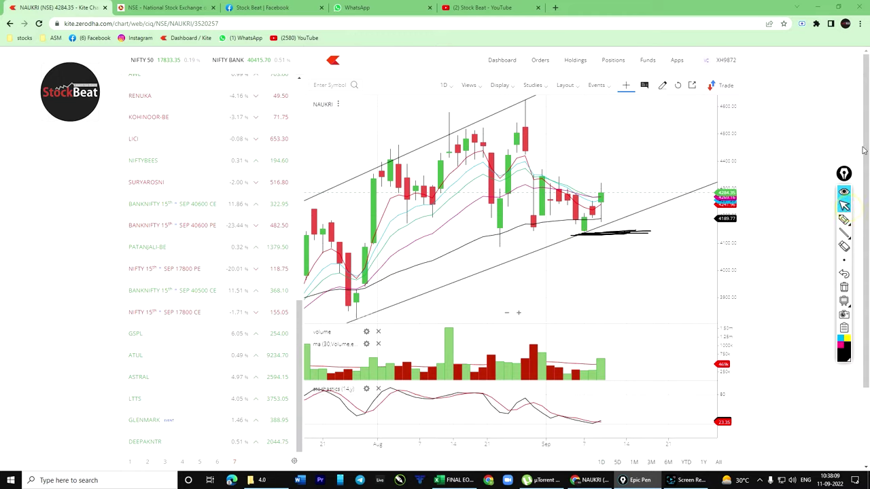
{"action": "left_click_drag", "start_coordinate": [732, 133], "coordinate": [731, 170]}
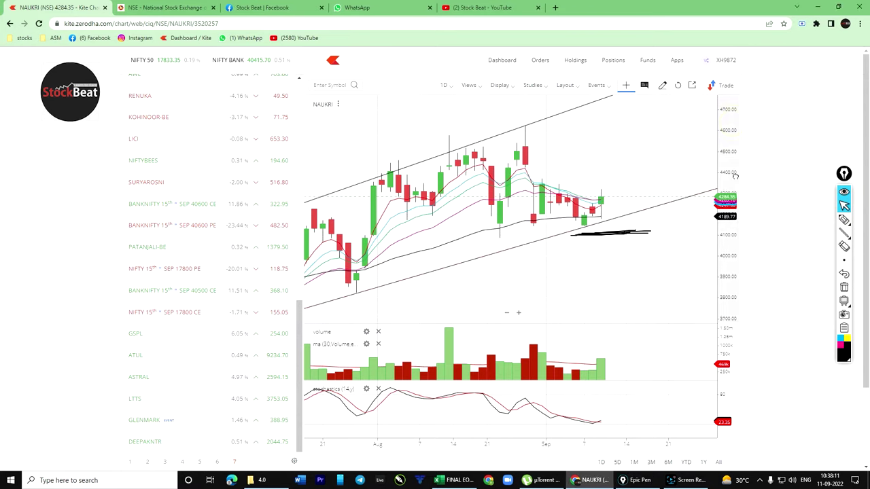
{"action": "left_click", "coordinate": [843, 219]}
{"action": "mouse_move", "coordinate": [474, 150]}
{"action": "left_mouse_down"}
{"action": "mouse_move", "coordinate": [610, 216]}
{"action": "mouse_move", "coordinate": [618, 119]}
{"action": "left_mouse_up"}
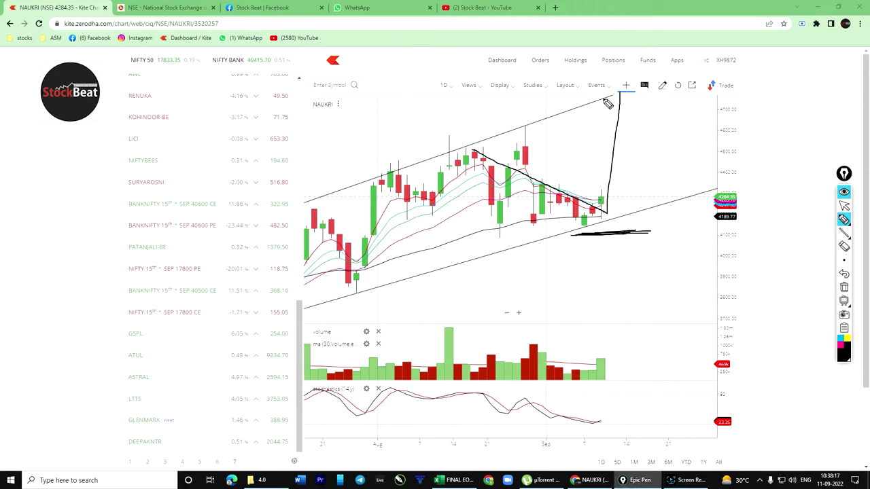
{"action": "left_click_drag", "start_coordinate": [594, 104], "coordinate": [621, 100]}
Step: Draw horizontal lines at the support and resistance of the September range, then circle where the rising arrow crosses the resistance
{"action": "mouse_move", "coordinate": [568, 235]}
{"action": "left_mouse_down"}
{"action": "mouse_move", "coordinate": [646, 235]}
{"action": "mouse_move", "coordinate": [571, 232]}
{"action": "left_mouse_up"}
{"action": "mouse_move", "coordinate": [638, 194]}
{"action": "left_mouse_down"}
{"action": "mouse_move", "coordinate": [554, 195]}
{"action": "mouse_move", "coordinate": [645, 191]}
{"action": "mouse_move", "coordinate": [524, 194]}
{"action": "mouse_move", "coordinate": [646, 183]}
{"action": "left_mouse_up"}
{"action": "left_click_drag", "start_coordinate": [527, 215], "coordinate": [672, 214]}
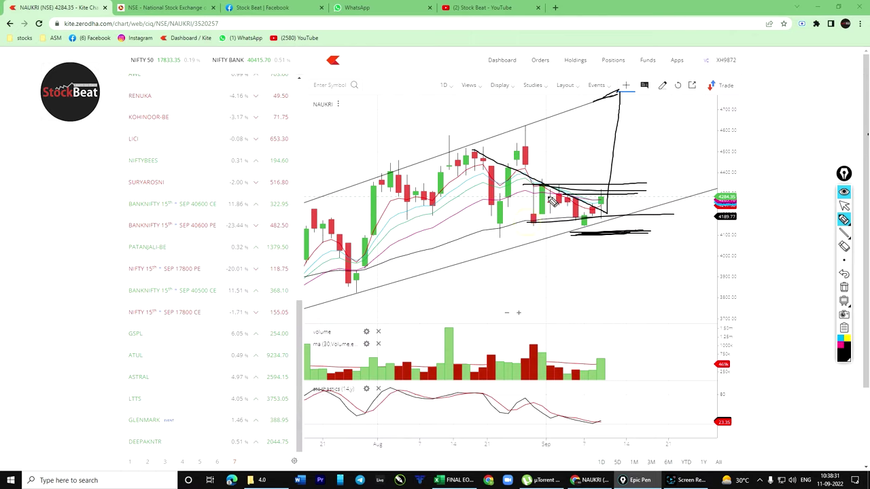
{"action": "left_click_drag", "start_coordinate": [531, 184], "coordinate": [630, 184]}
{"action": "mouse_move", "coordinate": [681, 178]}
{"action": "left_mouse_down"}
{"action": "mouse_move", "coordinate": [524, 178]}
{"action": "mouse_move", "coordinate": [656, 182]}
{"action": "left_mouse_up"}
{"action": "left_click_drag", "start_coordinate": [605, 175], "coordinate": [614, 175]}
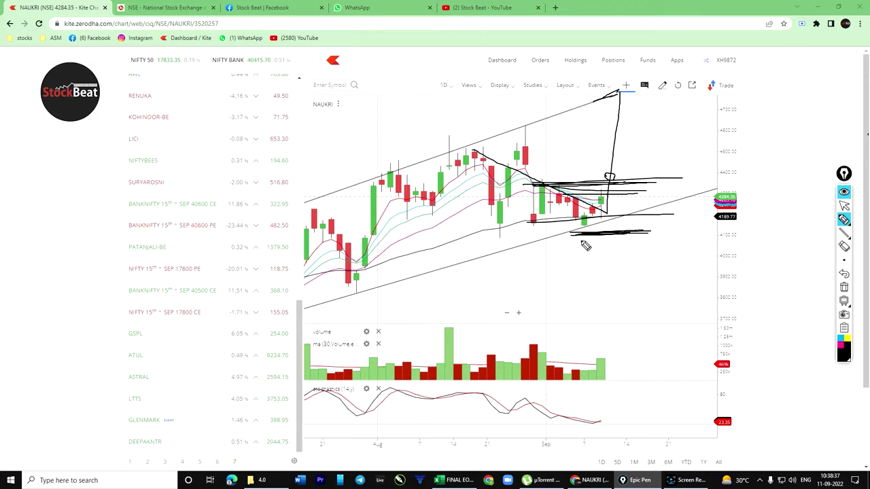
Step: Draw a long stop-loss line under the recent lows, write "SL" below it and underline the label
{"action": "left_click_drag", "start_coordinate": [490, 237], "coordinate": [676, 237]}
{"action": "mouse_move", "coordinate": [592, 245]}
{"action": "left_mouse_down"}
{"action": "mouse_move", "coordinate": [610, 249]}
{"action": "mouse_move", "coordinate": [605, 254]}
{"action": "mouse_move", "coordinate": [649, 249]}
{"action": "left_mouse_up"}
{"action": "left_click_drag", "start_coordinate": [594, 266], "coordinate": [645, 262]}
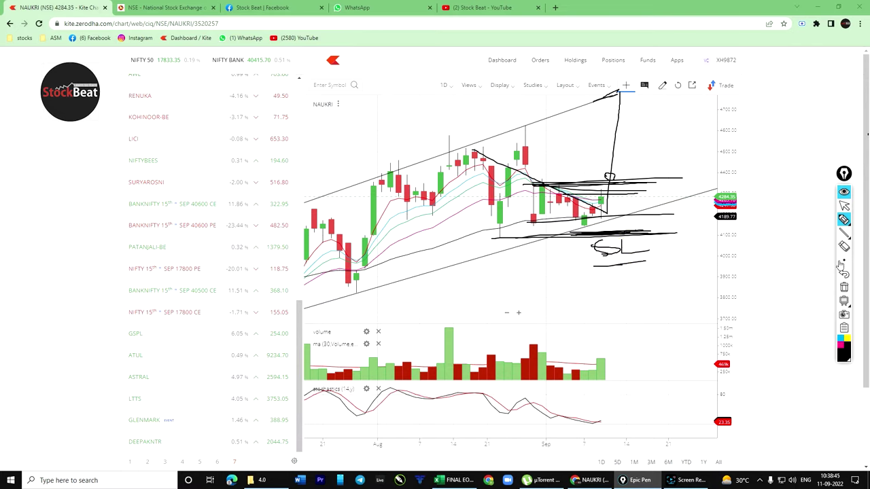
Step: Clear the annotations, then circle the latest NAUKRI candles near the lower trendline
{"action": "left_click", "coordinate": [845, 287]}
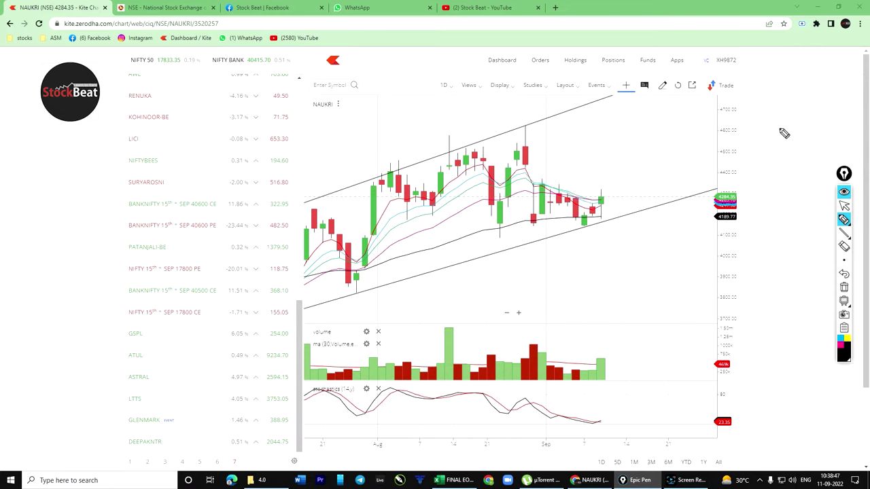
{"action": "mouse_move", "coordinate": [602, 182]}
{"action": "left_mouse_down"}
{"action": "mouse_move", "coordinate": [631, 194]}
{"action": "mouse_move", "coordinate": [608, 198]}
{"action": "left_mouse_up"}
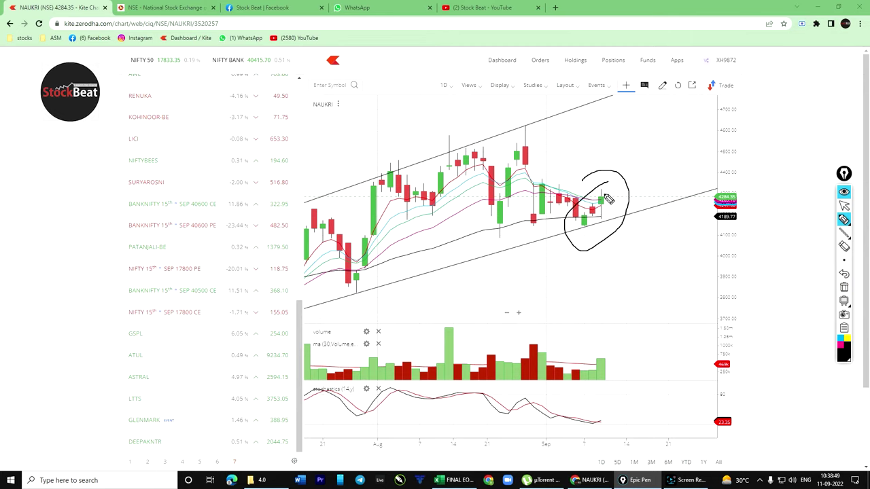